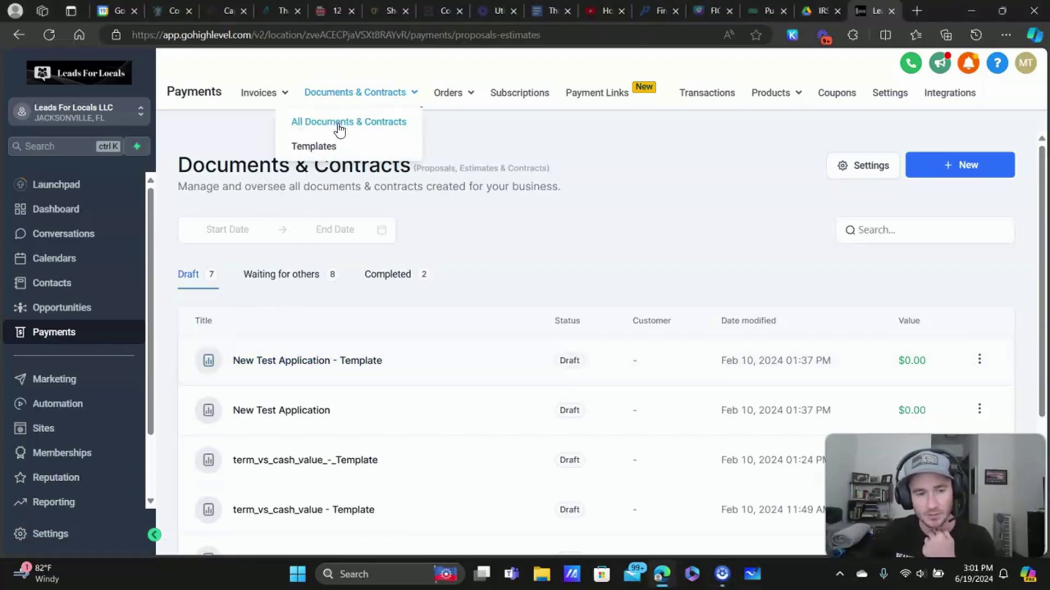
- Upload the Personal-Loan-Agreement PDF, found by searching 'personal', as a new document
{"action": "left_click", "coordinate": [957, 170]}
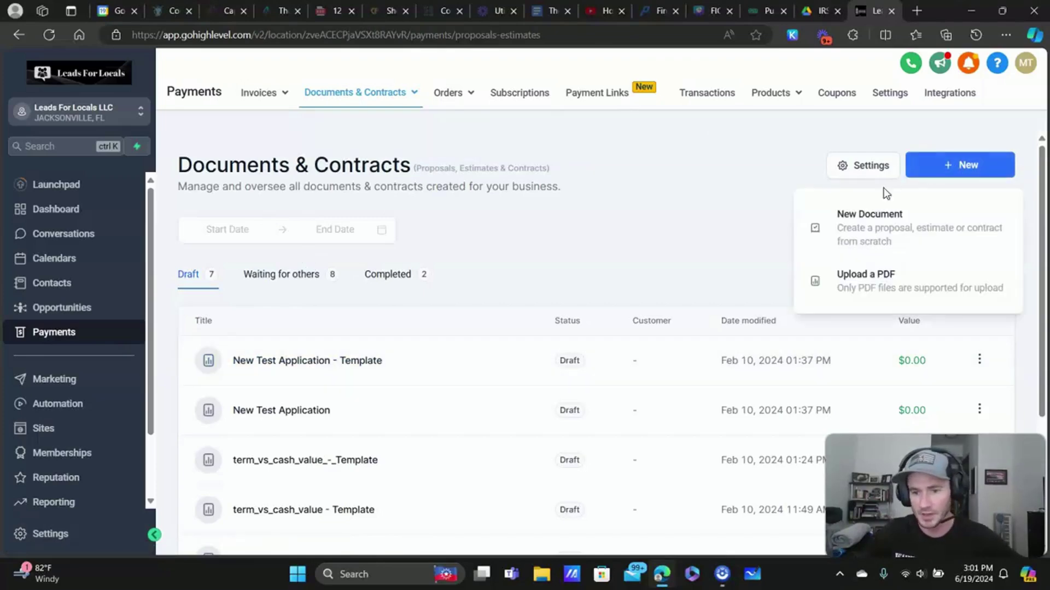
{"action": "left_click", "coordinate": [852, 287]}
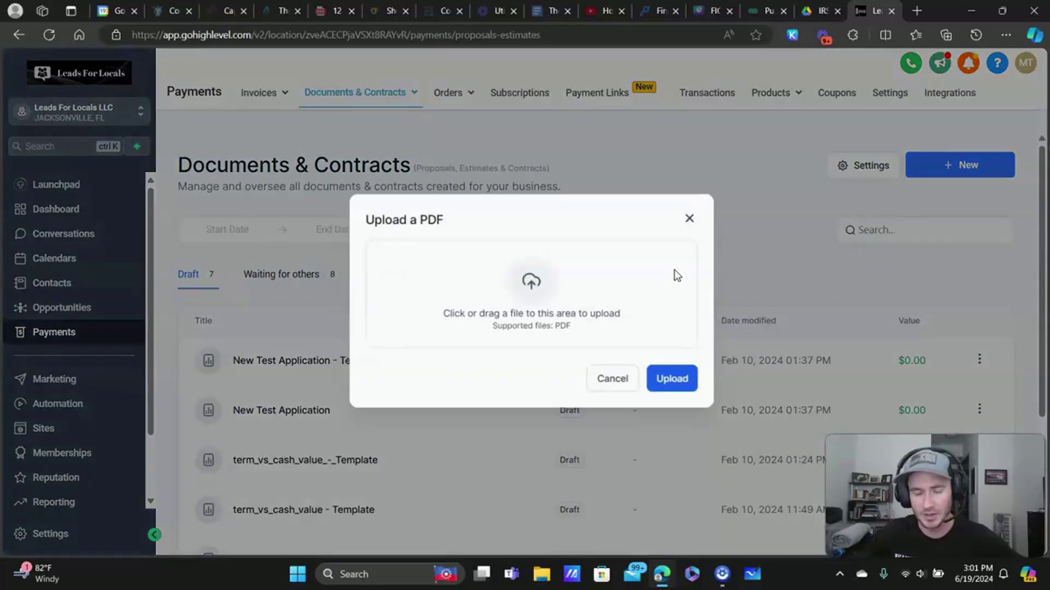
{"action": "left_click", "coordinate": [545, 311]}
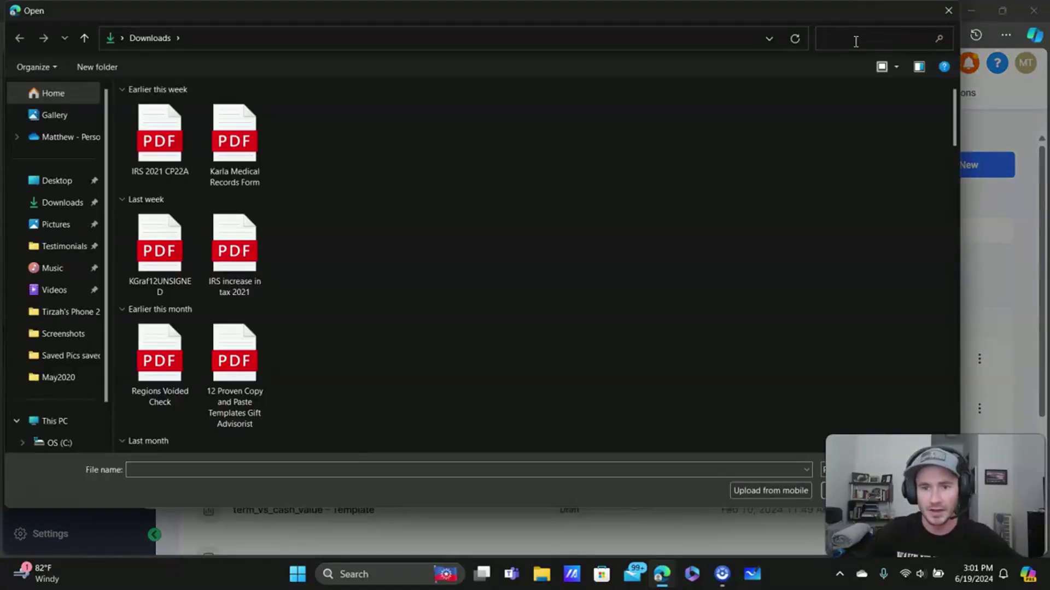
{"action": "type", "text": "personal"}
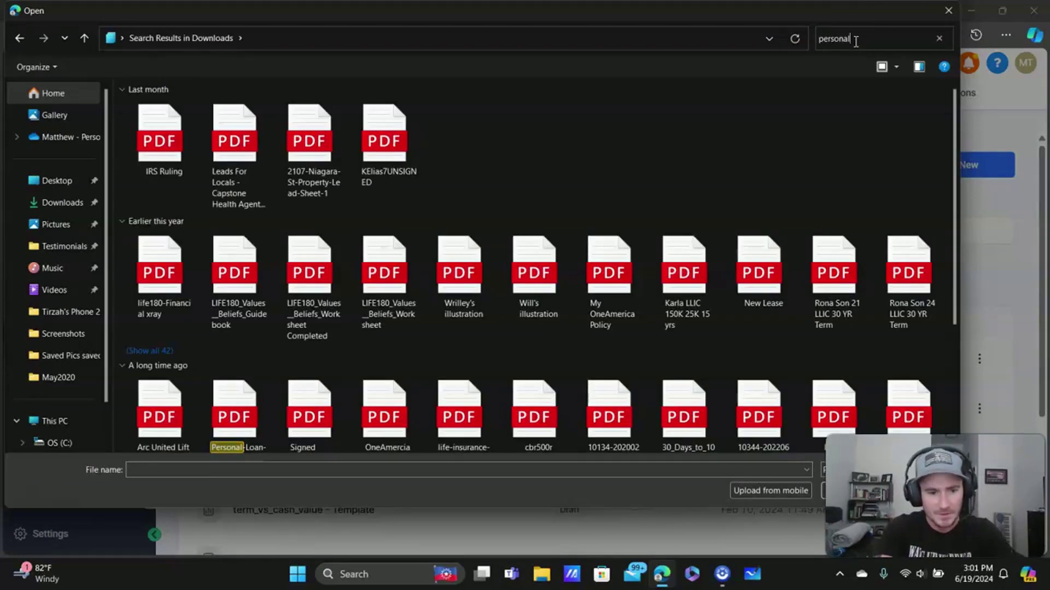
{"action": "double_click", "coordinate": [232, 415]}
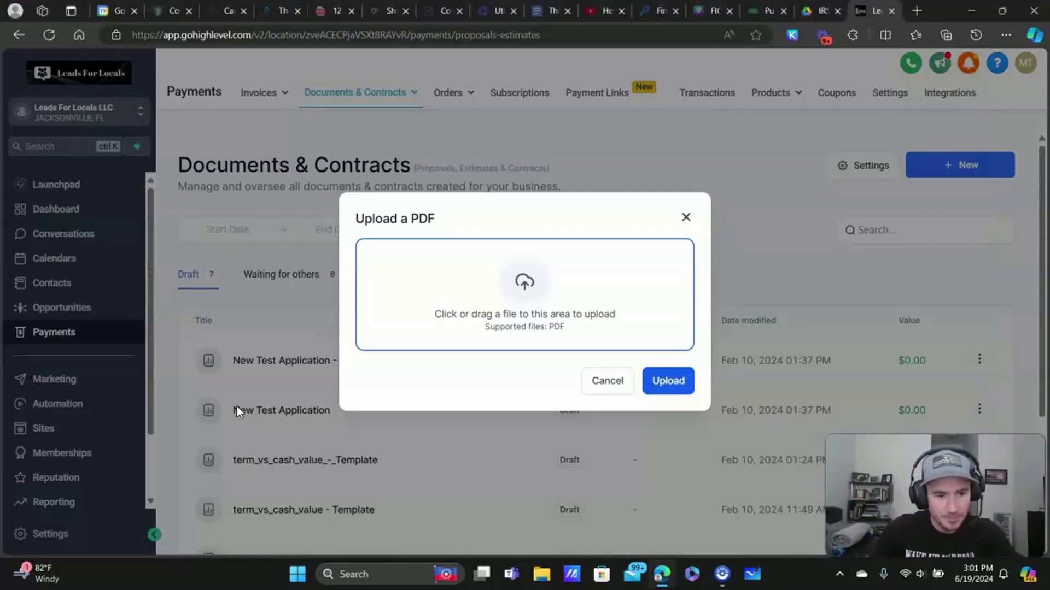
{"action": "left_click", "coordinate": [683, 405]}
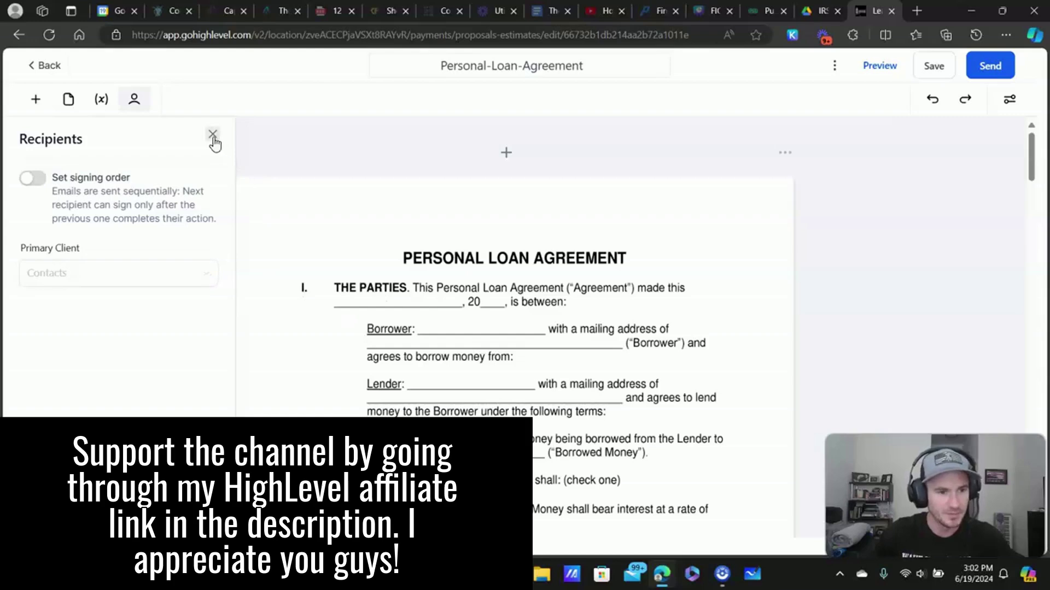
- Add a narrowed text field on the long blank before the year in The Parties clause
{"action": "left_click", "coordinate": [213, 134]}
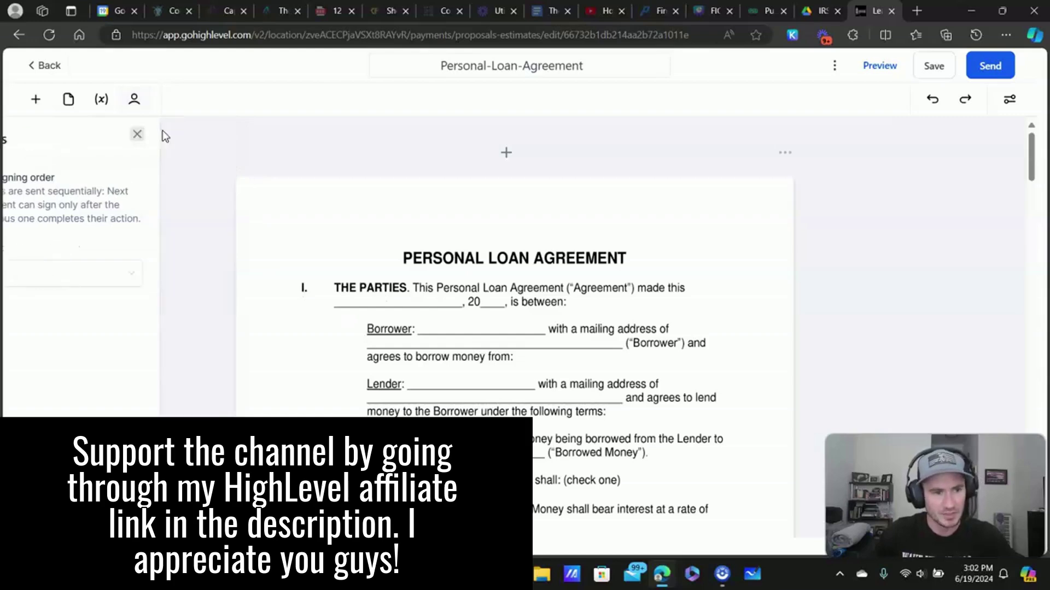
{"action": "left_click", "coordinate": [36, 102]}
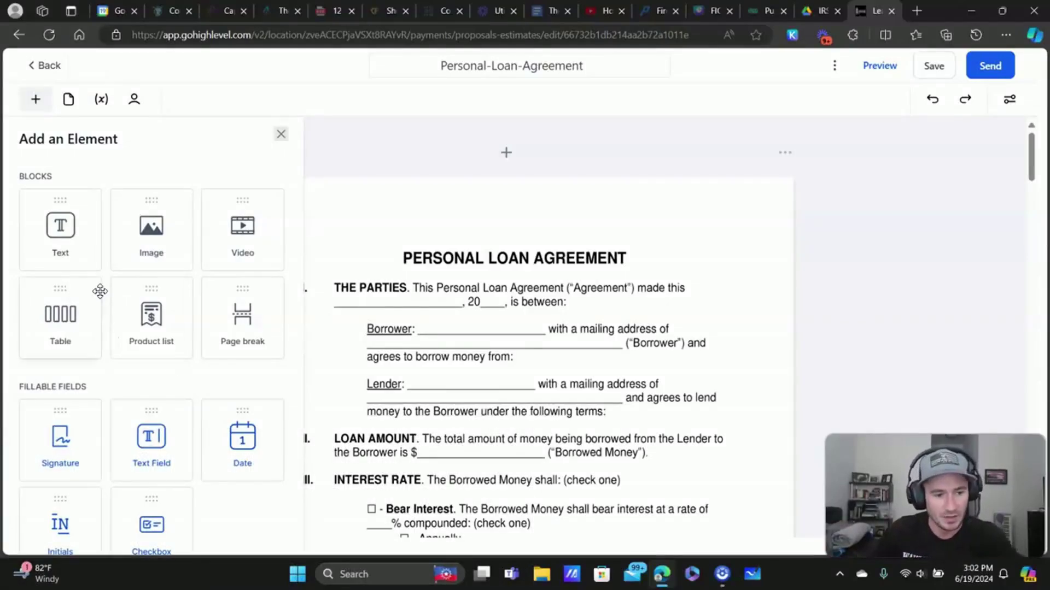
{"action": "left_click_drag", "start_coordinate": [153, 438], "coordinate": [353, 290]}
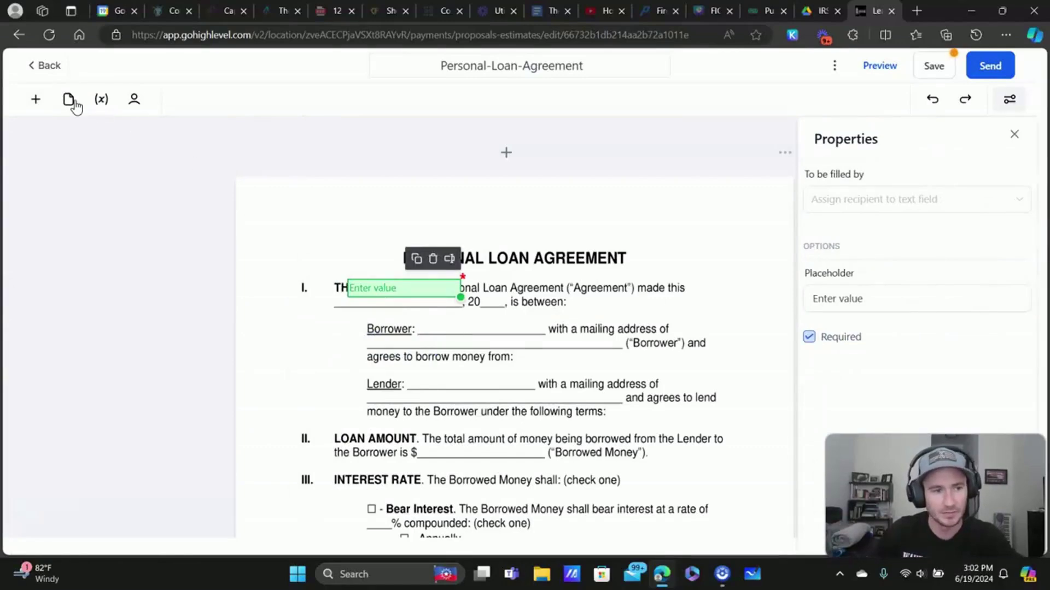
{"action": "left_click", "coordinate": [35, 99]}
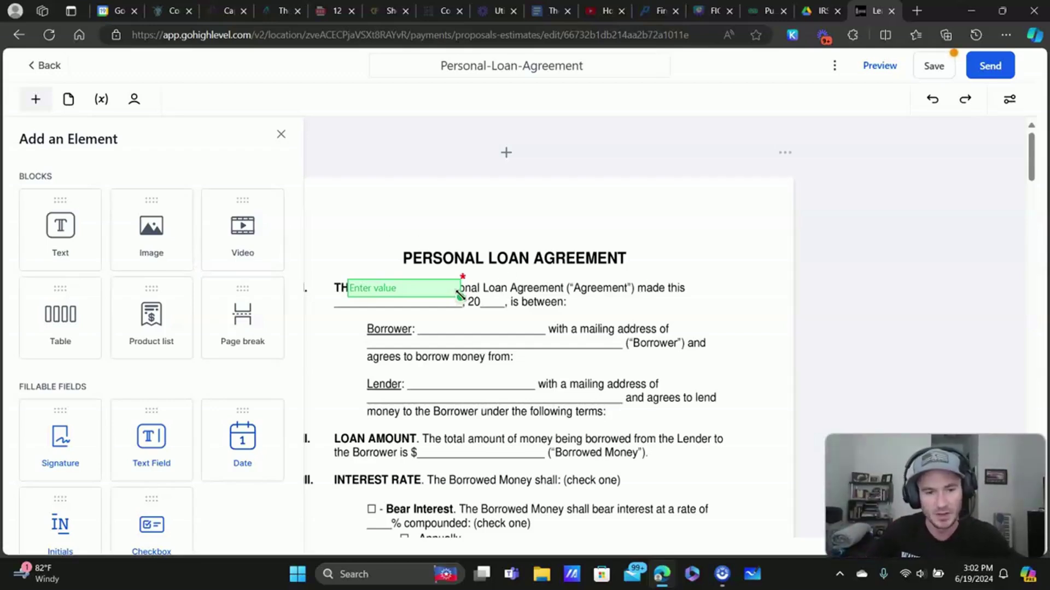
{"action": "left_click_drag", "start_coordinate": [460, 294], "coordinate": [454, 294]}
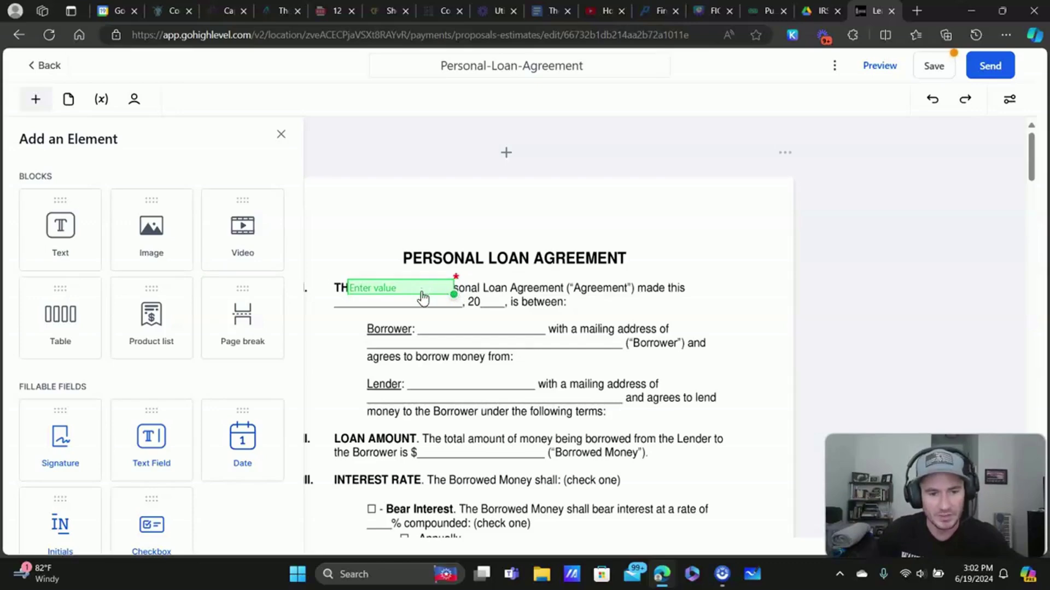
{"action": "left_click_drag", "start_coordinate": [448, 292], "coordinate": [424, 303]}
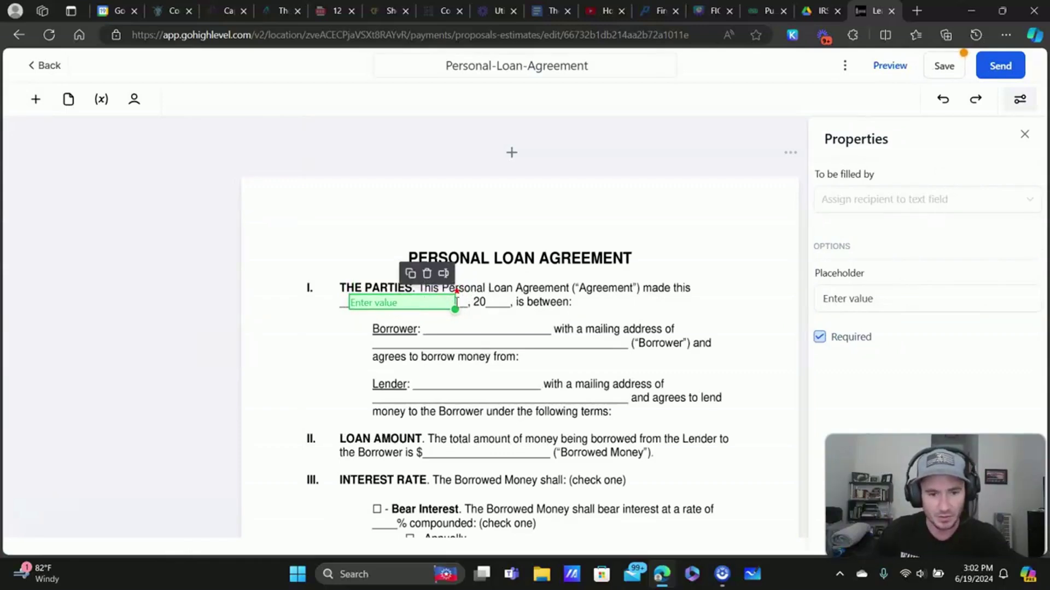
- Add a second text field shrunk onto the year blank after '20', then view Recipients settings
{"action": "left_click", "coordinate": [35, 99]}
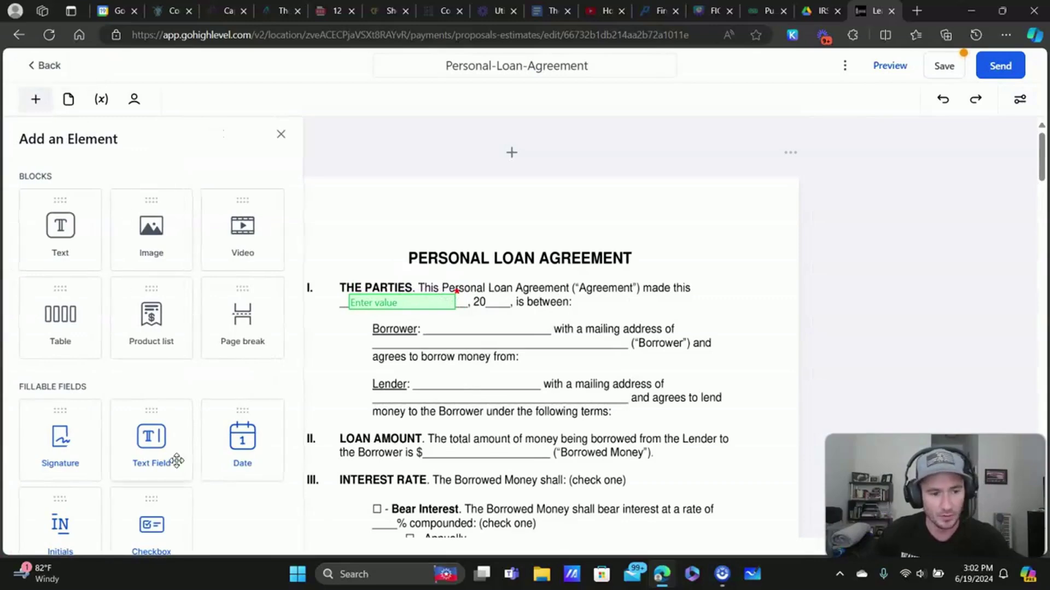
{"action": "left_click", "coordinate": [154, 439]}
{"action": "left_click_drag", "start_coordinate": [153, 439], "coordinate": [470, 293]}
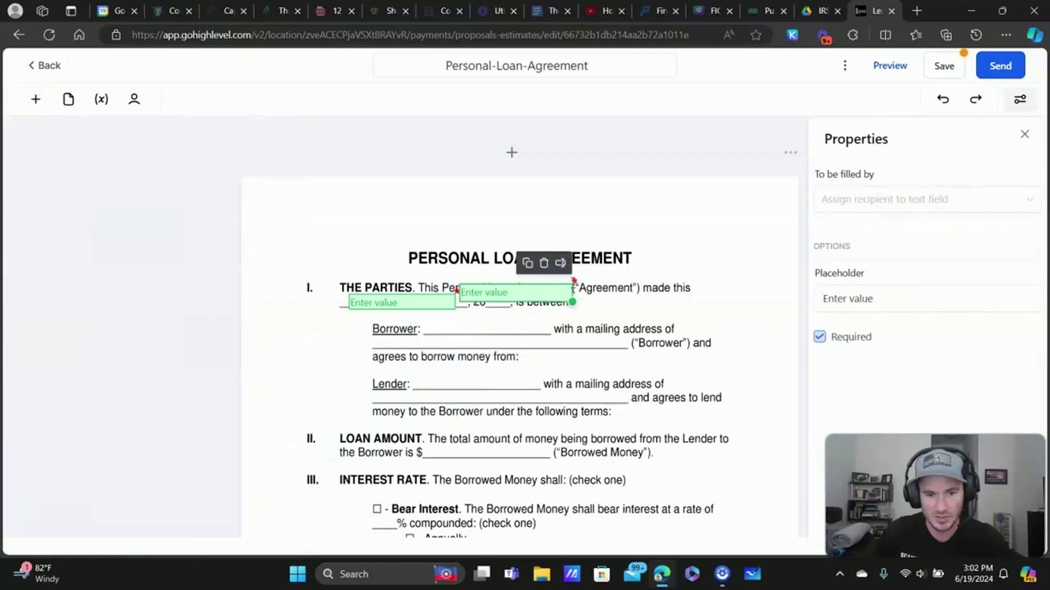
{"action": "left_click_drag", "start_coordinate": [570, 302], "coordinate": [499, 303]}
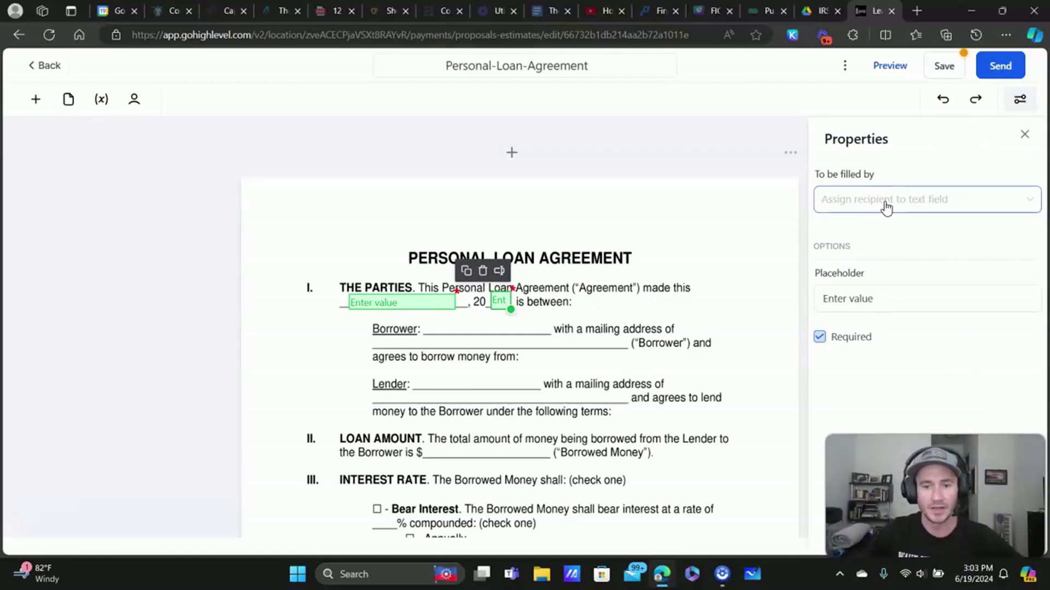
{"action": "left_click", "coordinate": [888, 204]}
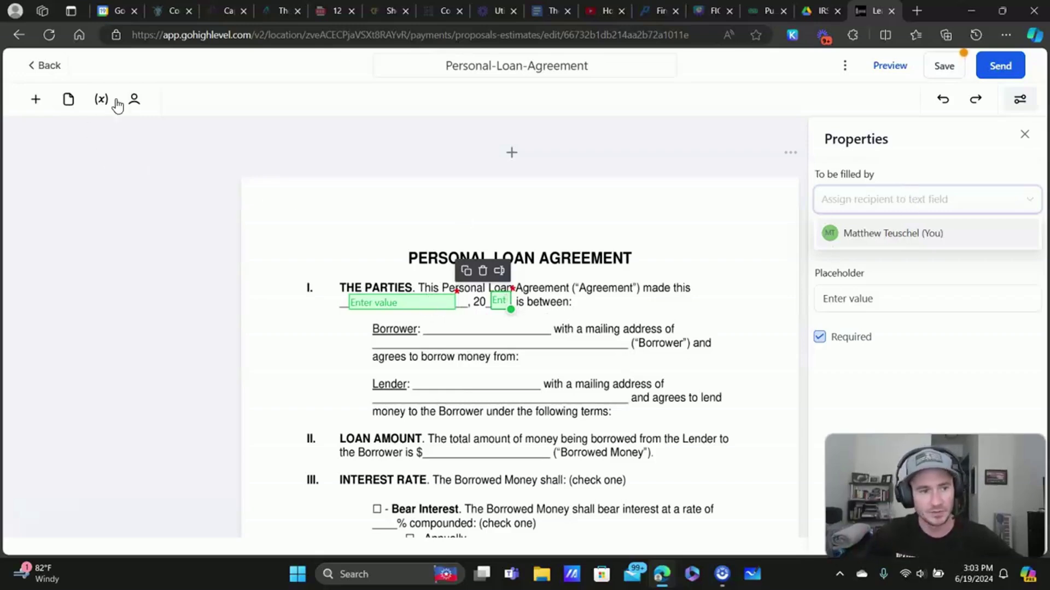
{"action": "left_click", "coordinate": [137, 103]}
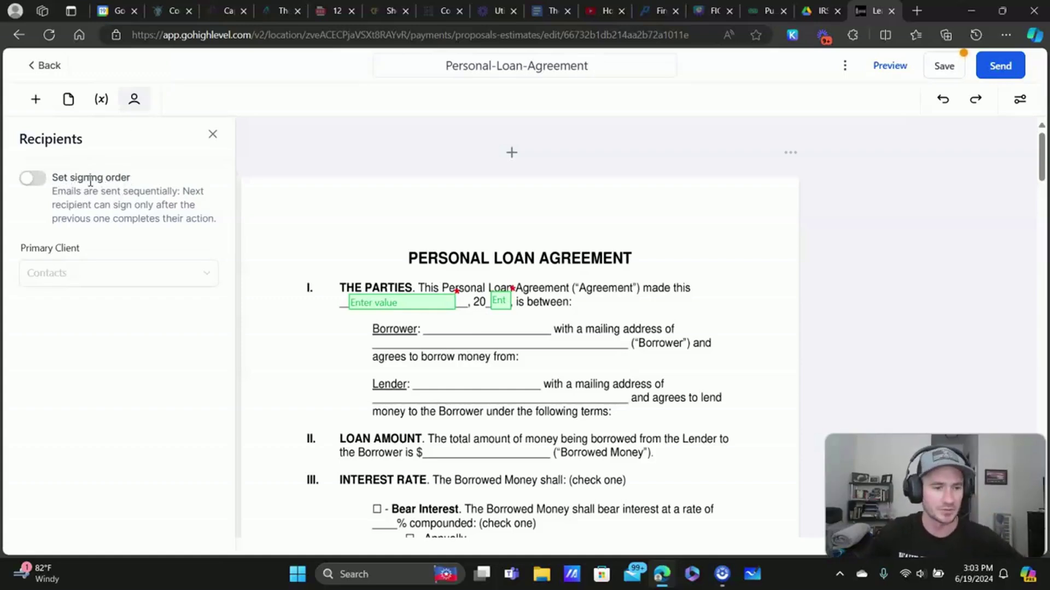
- Assign the first Parties-clause text field to yourself (You) as the person who fills it
{"action": "left_click", "coordinate": [60, 274]}
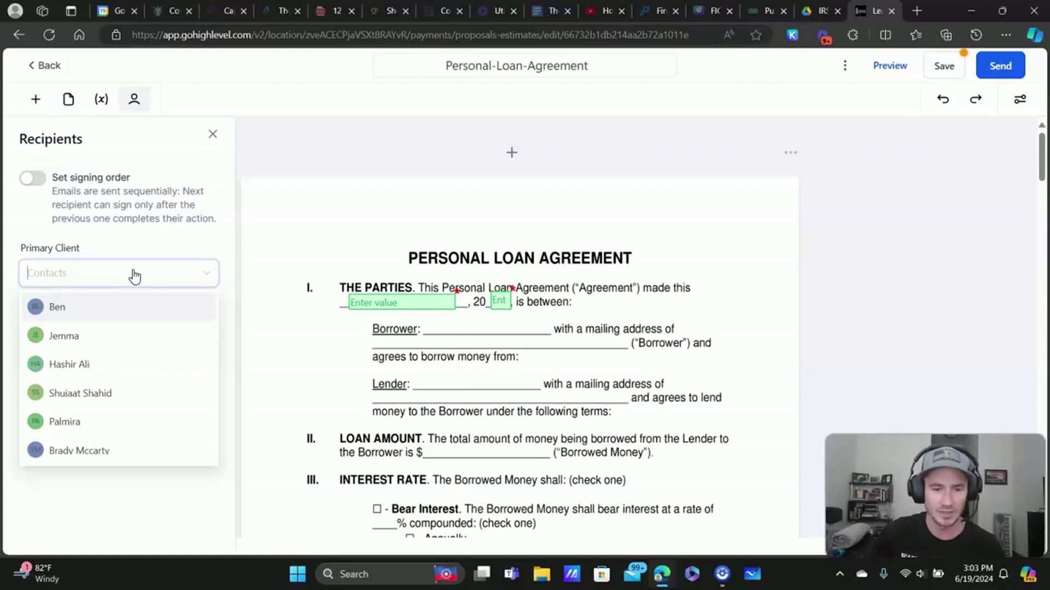
{"action": "left_click", "coordinate": [213, 134]}
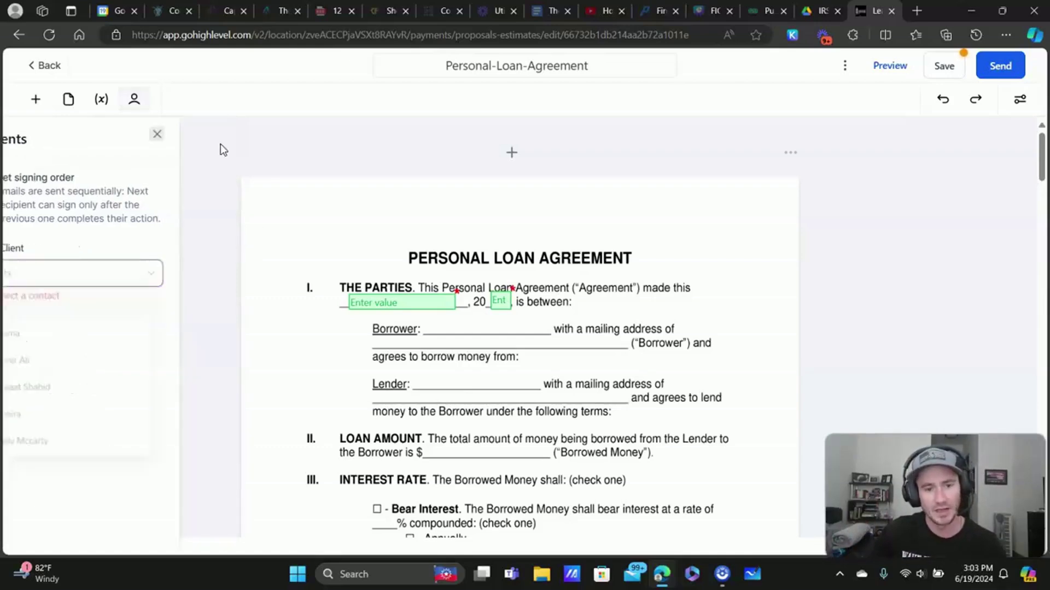
{"action": "left_click", "coordinate": [411, 304]}
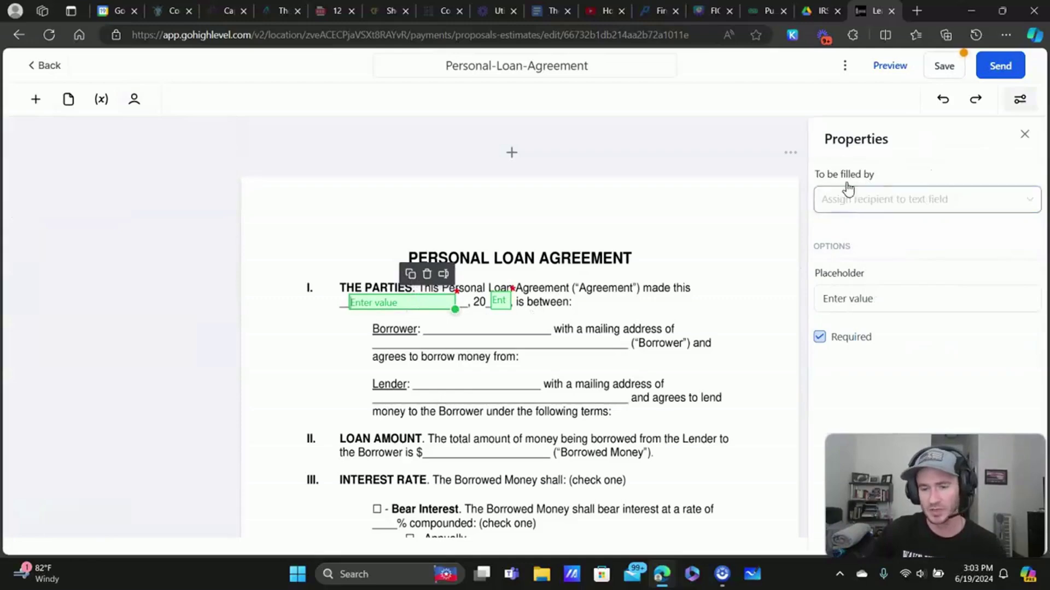
{"action": "left_click", "coordinate": [897, 203]}
{"action": "left_click", "coordinate": [883, 230]}
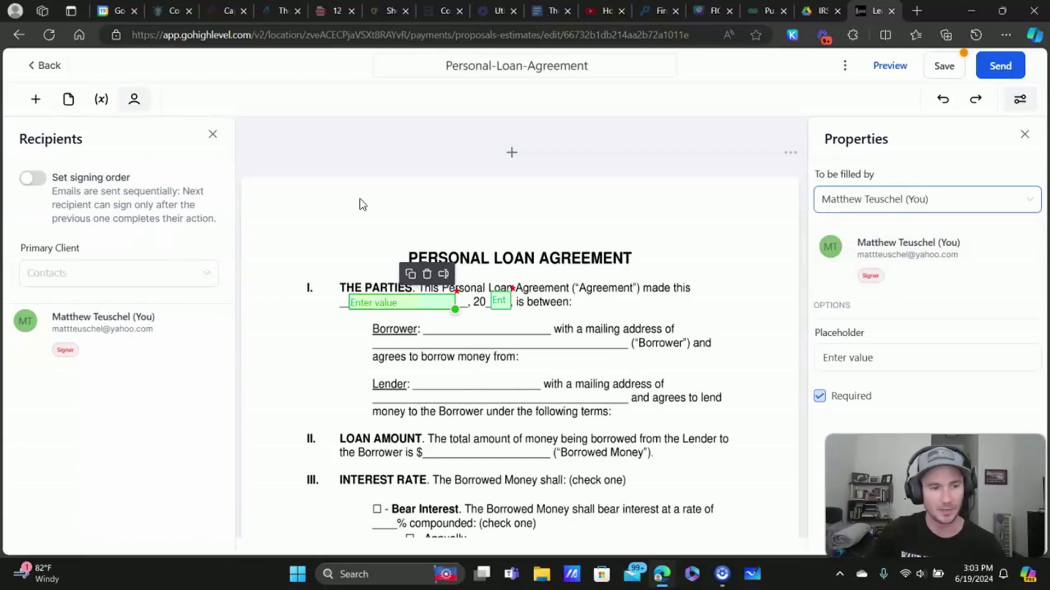
{"action": "left_click", "coordinate": [212, 134]}
- Add a signature field in the Borrower's Signature box and assign yourself as its signer
{"action": "scroll", "coordinate": [479, 249], "scroll_direction": "down", "scroll_amount": 3}
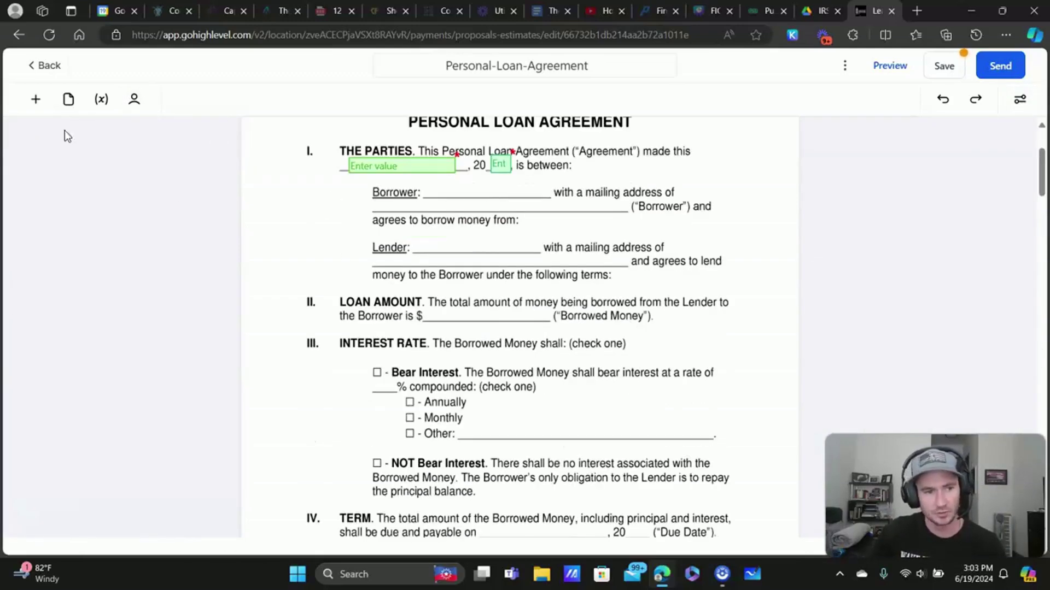
{"action": "left_click", "coordinate": [35, 99]}
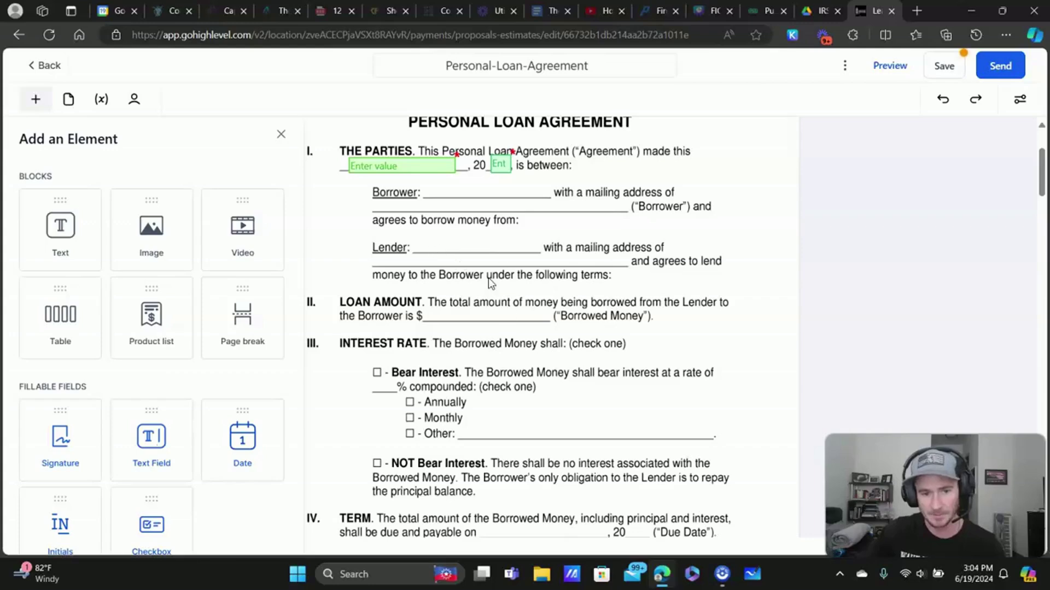
{"action": "scroll", "coordinate": [616, 343], "scroll_direction": "down", "scroll_amount": 15}
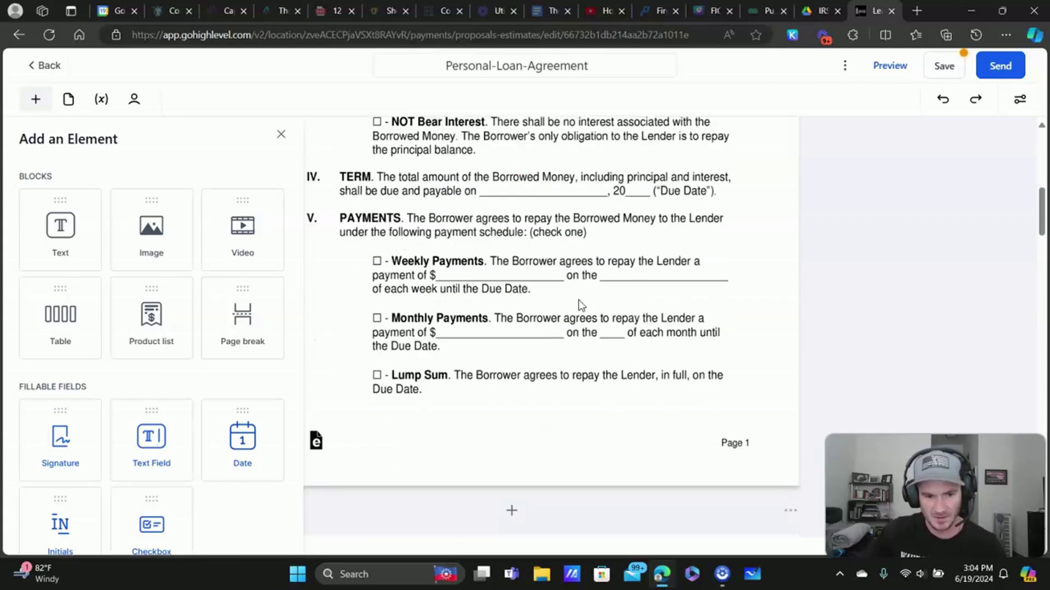
{"action": "scroll", "coordinate": [522, 261], "scroll_direction": "down", "scroll_amount": 10}
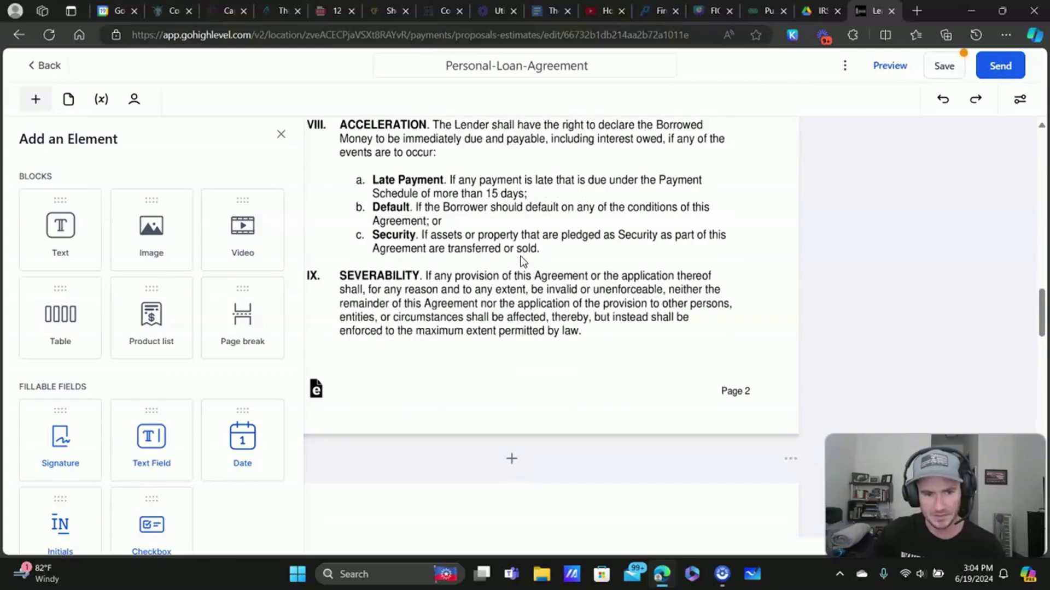
{"action": "scroll", "coordinate": [522, 262], "scroll_direction": "up", "scroll_amount": 2}
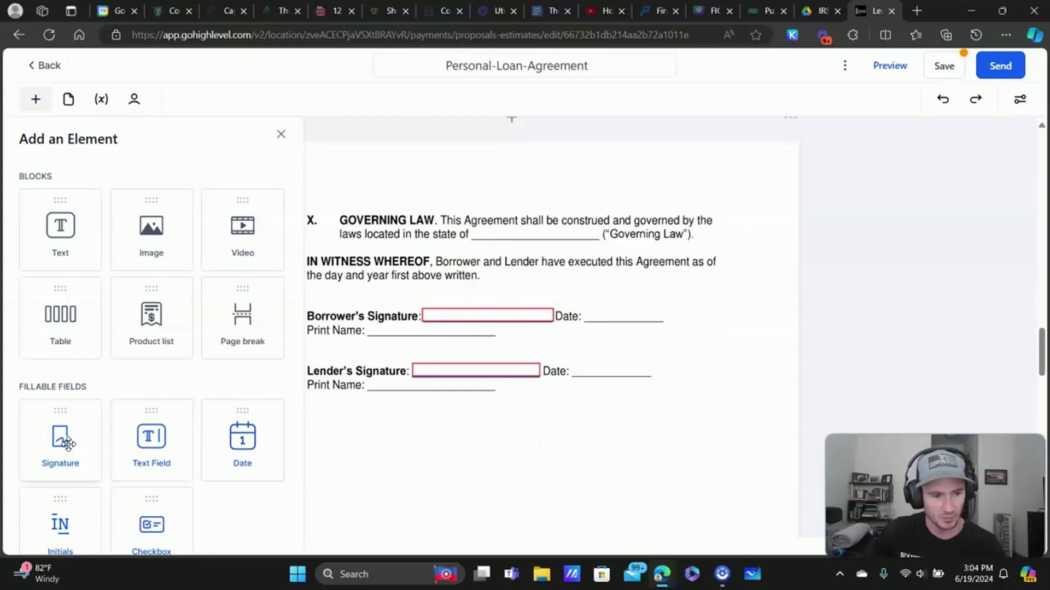
{"action": "left_click_drag", "start_coordinate": [47, 445], "coordinate": [449, 321]}
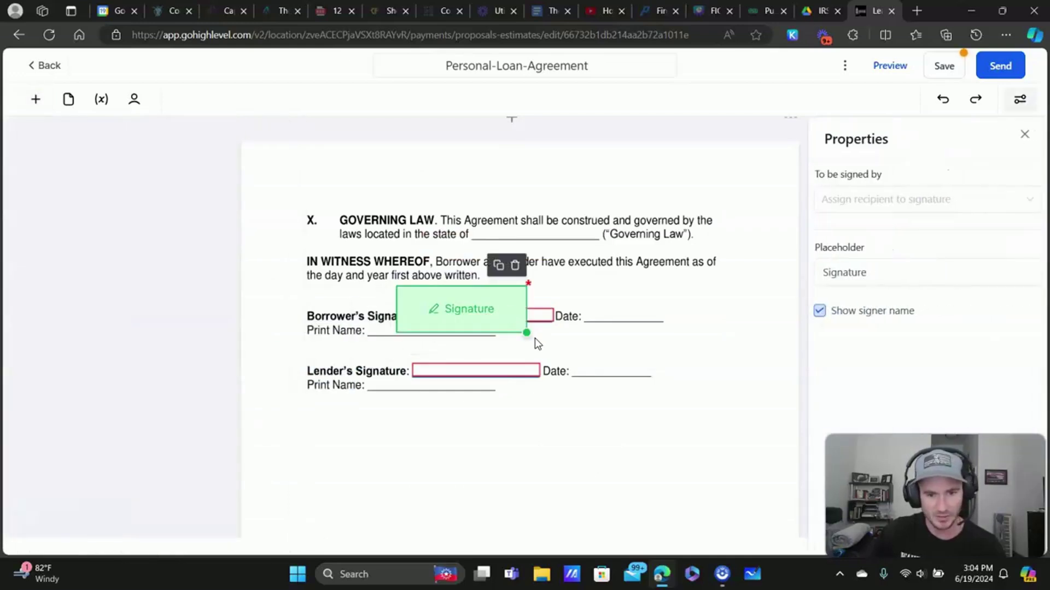
{"action": "mouse_move", "coordinate": [528, 333]}
{"action": "left_mouse_down"}
{"action": "mouse_move", "coordinate": [546, 296]}
{"action": "mouse_move", "coordinate": [508, 317]}
{"action": "mouse_move", "coordinate": [533, 323]}
{"action": "mouse_move", "coordinate": [509, 321]}
{"action": "left_mouse_up"}
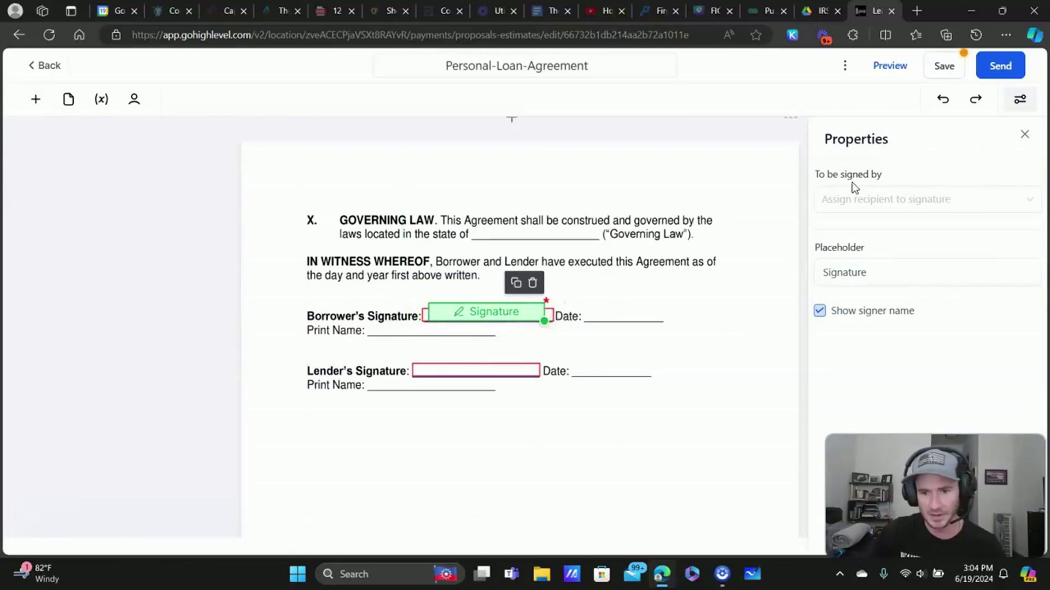
{"action": "left_click", "coordinate": [862, 200]}
{"action": "left_click", "coordinate": [874, 234]}
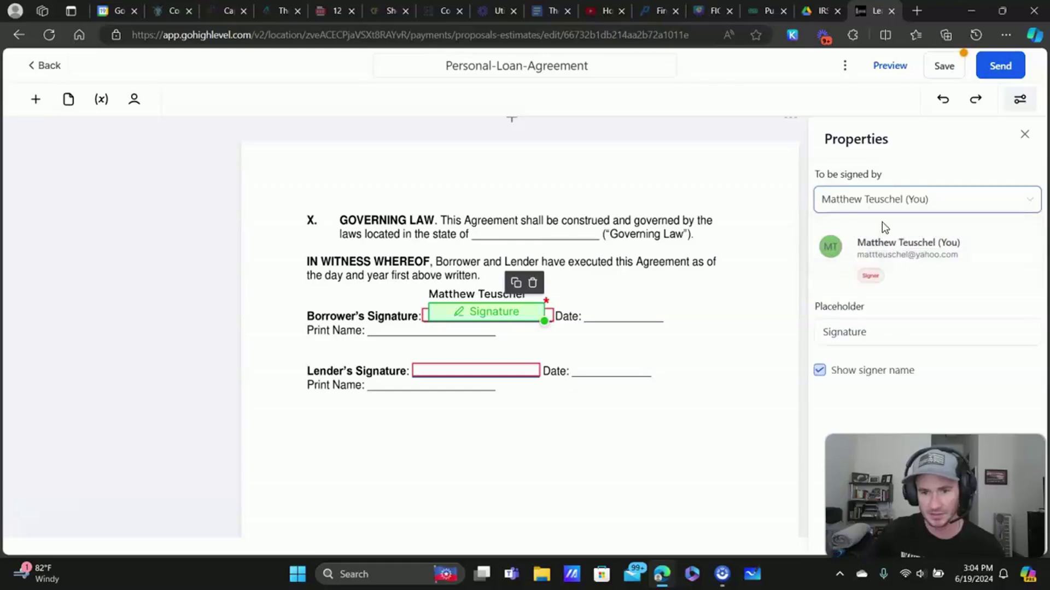
- Add a resized signature field on the Lender's Signature line
{"action": "left_click", "coordinate": [36, 99]}
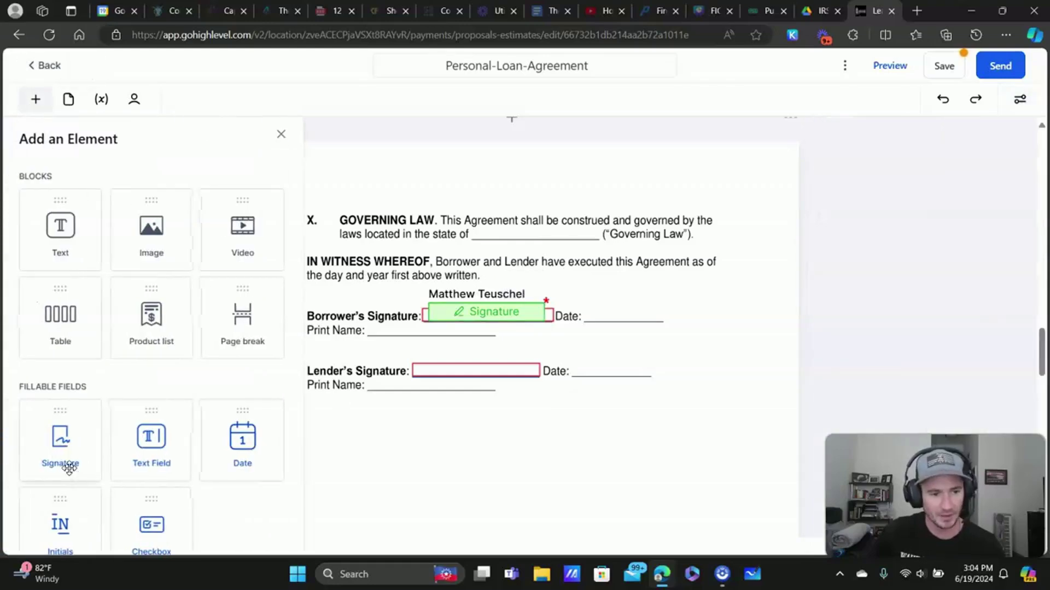
{"action": "mouse_move", "coordinate": [67, 465]}
{"action": "left_mouse_down"}
{"action": "mouse_move", "coordinate": [383, 428]}
{"action": "mouse_move", "coordinate": [481, 399]}
{"action": "left_mouse_up"}
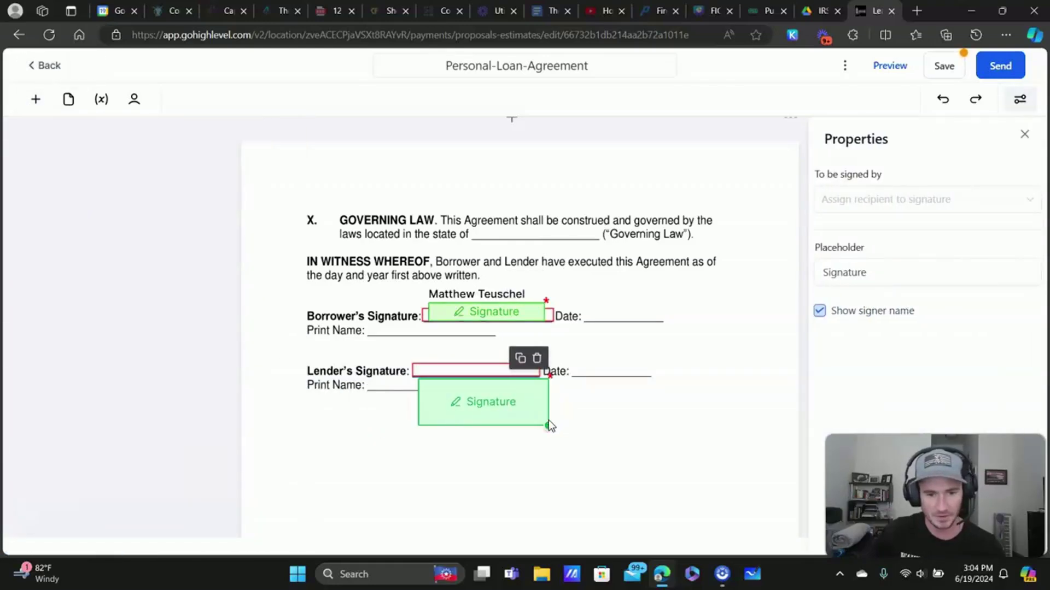
{"action": "mouse_move", "coordinate": [547, 425]}
{"action": "left_mouse_down"}
{"action": "mouse_move", "coordinate": [588, 392]}
{"action": "mouse_move", "coordinate": [549, 398]}
{"action": "mouse_move", "coordinate": [500, 375]}
{"action": "mouse_move", "coordinate": [538, 376]}
{"action": "mouse_move", "coordinate": [500, 376]}
{"action": "left_mouse_up"}
- Add 'Select date' fields on the Borrower's Date line and the Lender's Date line
{"action": "left_click", "coordinate": [34, 100]}
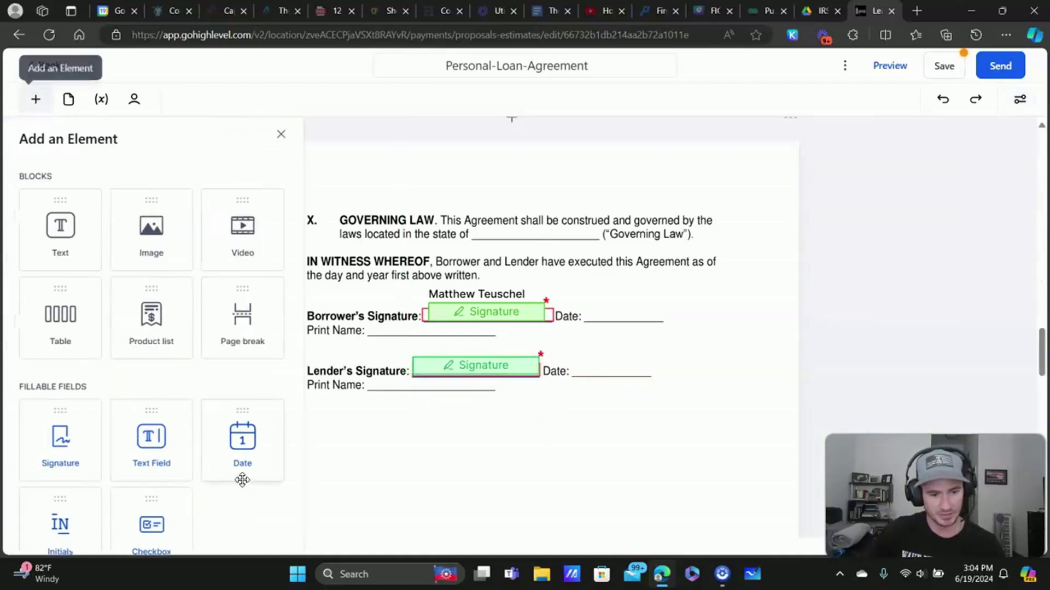
{"action": "left_click_drag", "start_coordinate": [243, 440], "coordinate": [618, 317]}
{"action": "left_click_drag", "start_coordinate": [647, 279], "coordinate": [647, 312]}
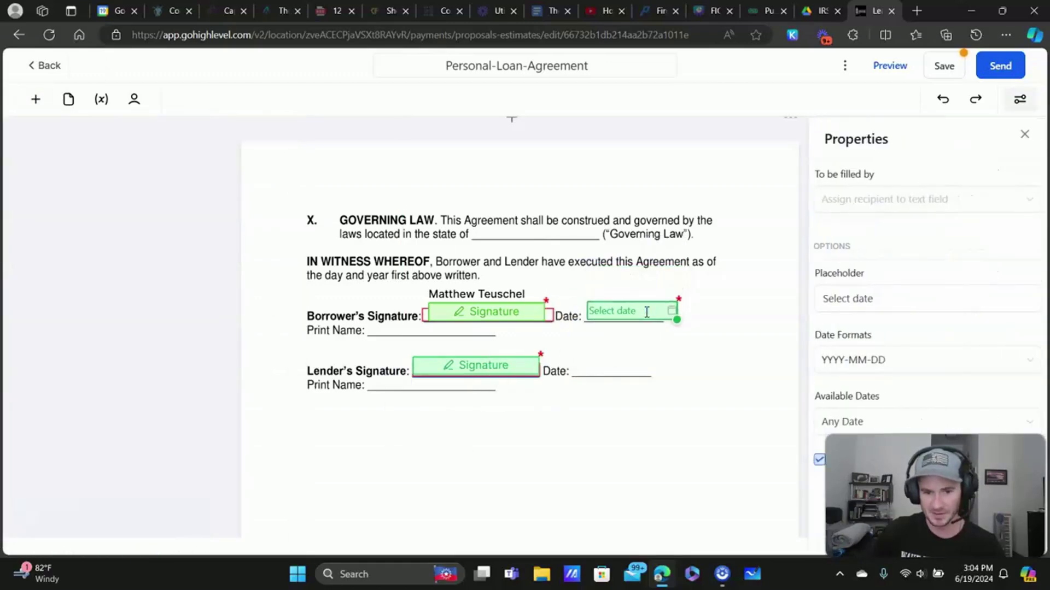
{"action": "left_click", "coordinate": [35, 99]}
{"action": "left_click_drag", "start_coordinate": [211, 428], "coordinate": [629, 365]}
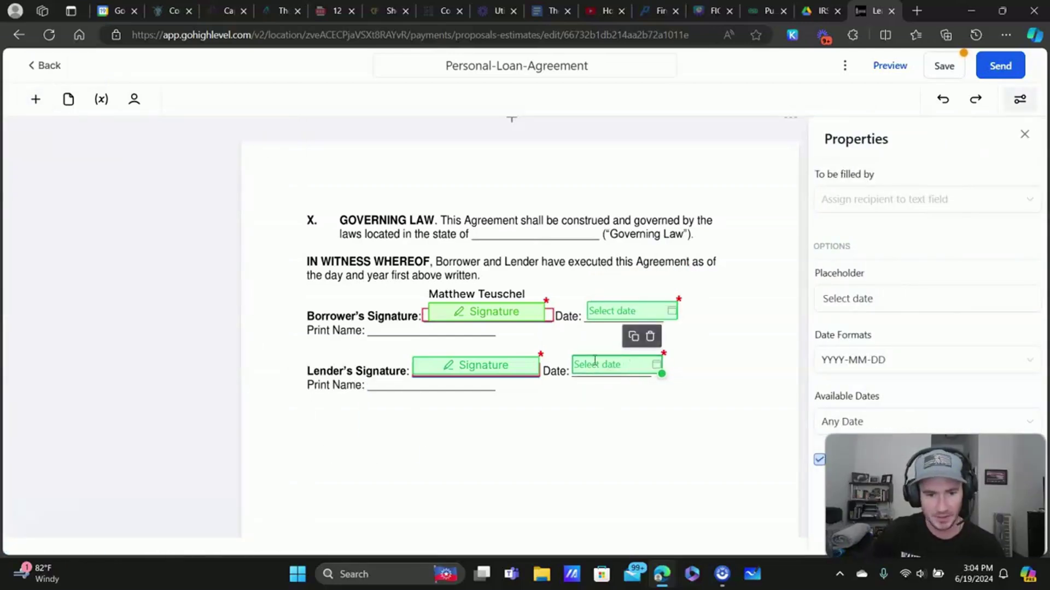
{"action": "left_click", "coordinate": [35, 99]}
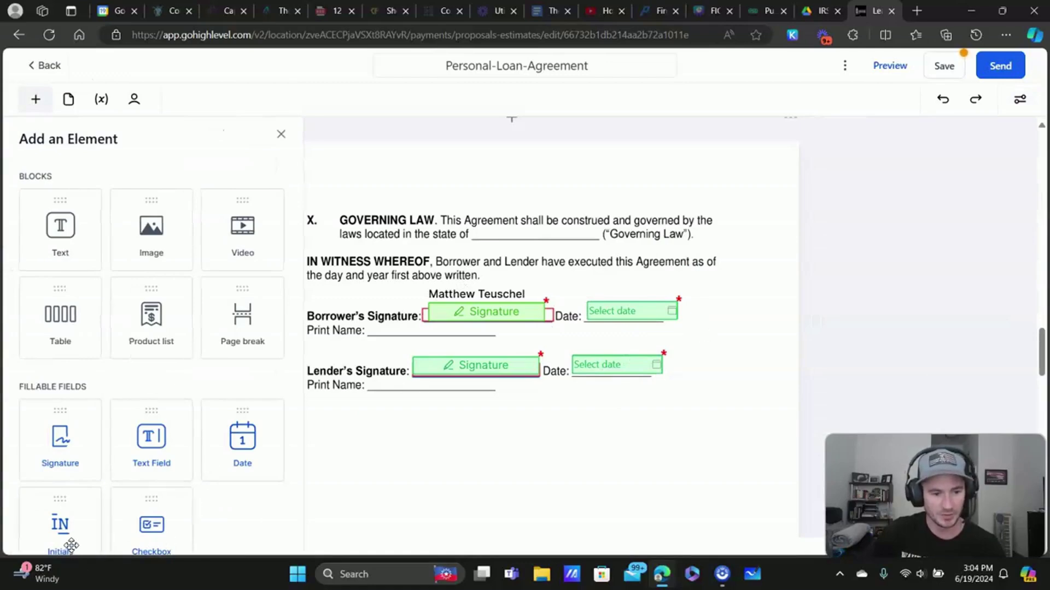
- Drop an Initials field beside the Lender's Date field and try repositioning it down the page
{"action": "left_click_drag", "start_coordinate": [69, 547], "coordinate": [694, 221]}
{"action": "scroll", "coordinate": [704, 313], "scroll_direction": "up", "scroll_amount": 3}
{"action": "scroll", "coordinate": [704, 319], "scroll_direction": "down", "scroll_amount": 5}
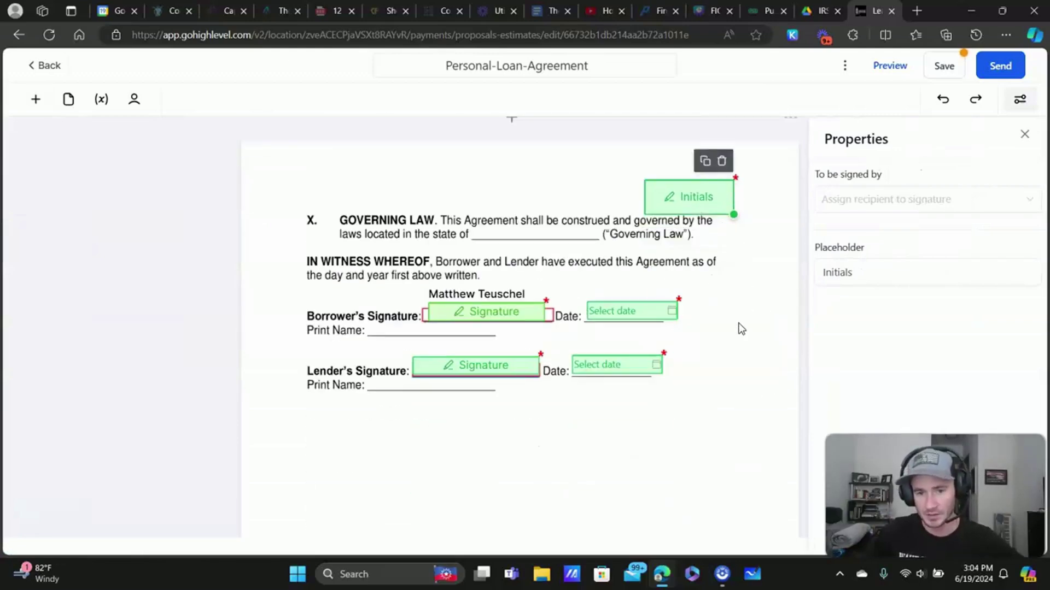
{"action": "scroll", "coordinate": [693, 425], "scroll_direction": "up", "scroll_amount": 4}
{"action": "left_click_drag", "start_coordinate": [694, 425], "coordinate": [752, 502]}
{"action": "scroll", "coordinate": [712, 377], "scroll_direction": "down", "scroll_amount": 6}
{"action": "scroll", "coordinate": [724, 358], "scroll_direction": "up", "scroll_amount": 2}
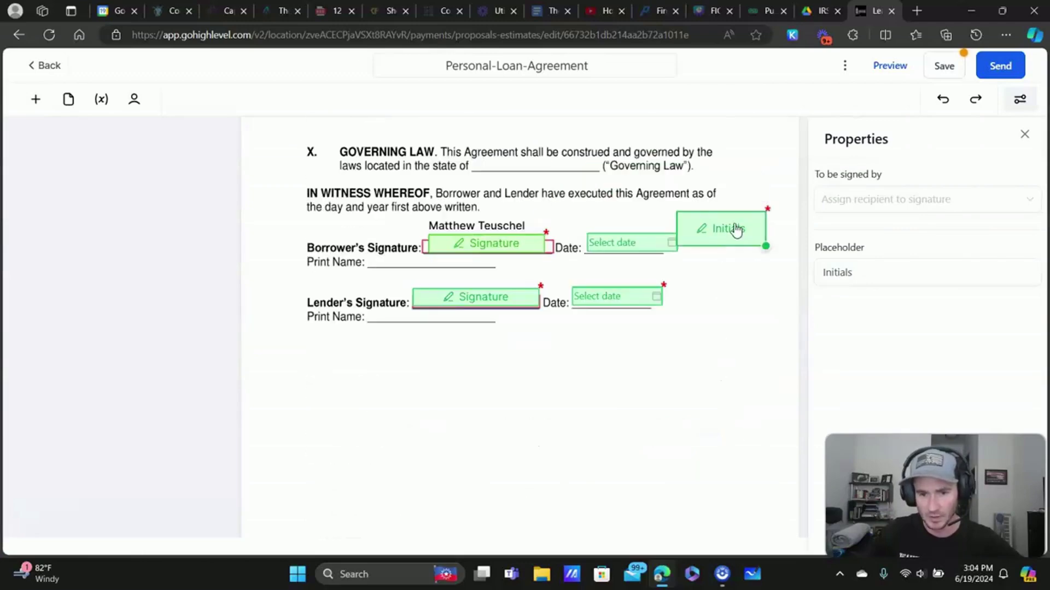
{"action": "left_click_drag", "start_coordinate": [736, 230], "coordinate": [745, 490]}
{"action": "scroll", "coordinate": [707, 321], "scroll_direction": "down", "scroll_amount": 5}
{"action": "left_click_drag", "start_coordinate": [732, 214], "coordinate": [744, 492]}
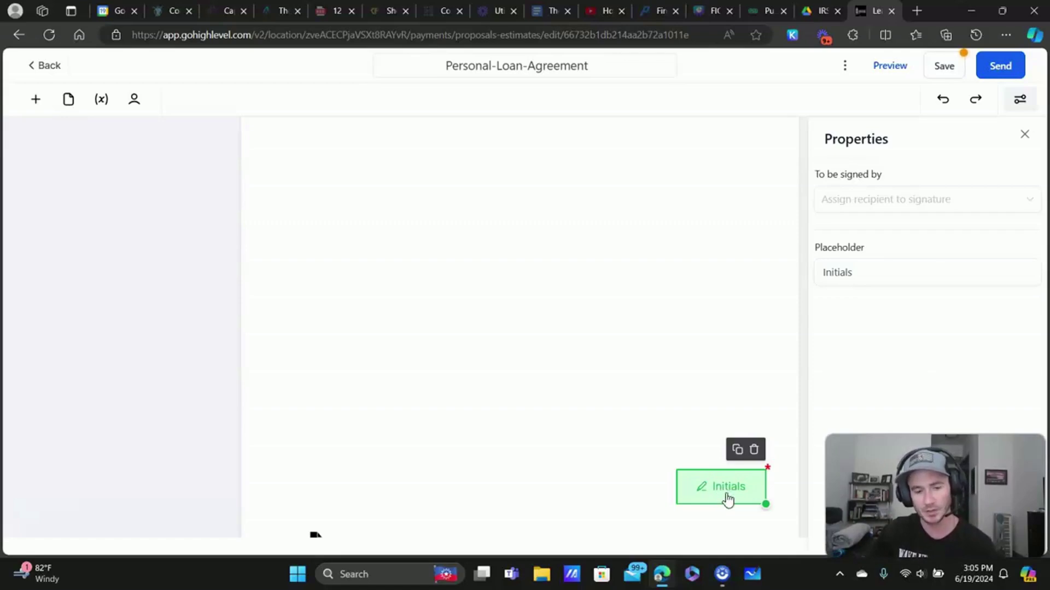
{"action": "scroll", "coordinate": [715, 489], "scroll_direction": "down", "scroll_amount": 3}
{"action": "scroll", "coordinate": [687, 295], "scroll_direction": "up", "scroll_amount": 12}
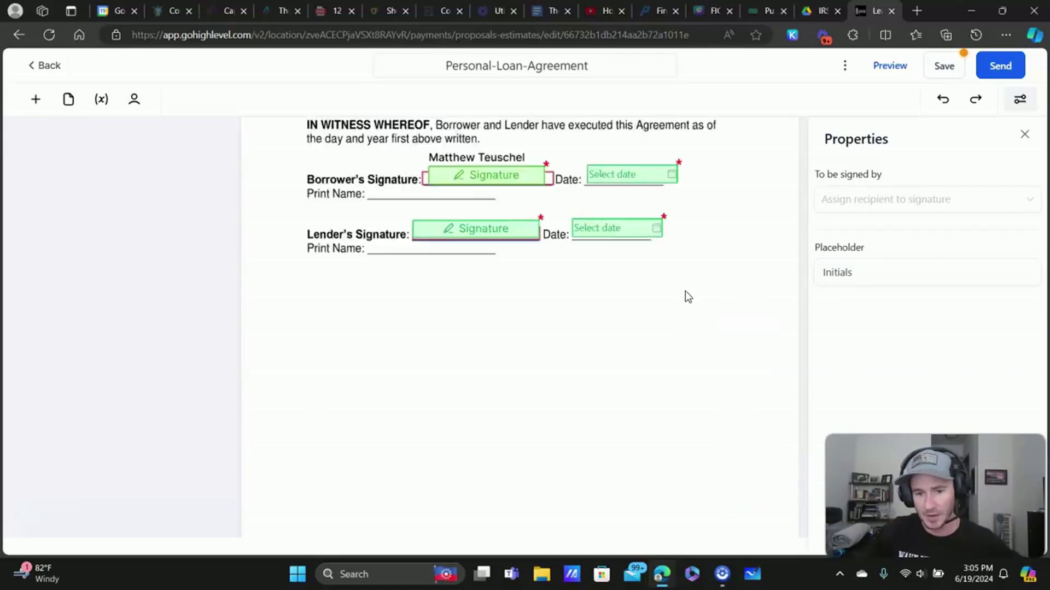
- Place an Initials field at the foot of page 2 beside the page number
{"action": "left_click", "coordinate": [34, 100]}
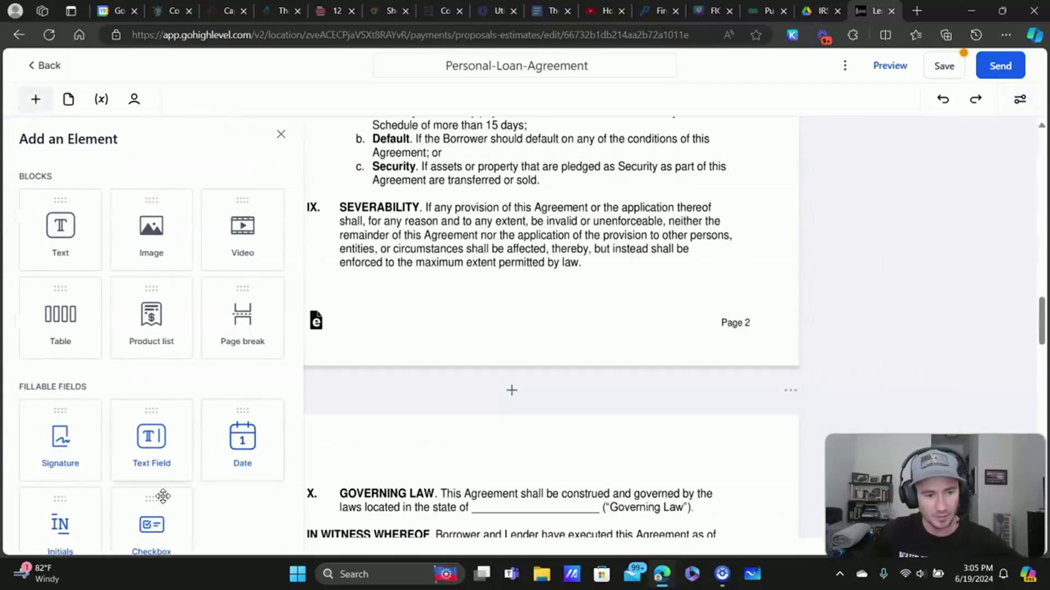
{"action": "left_click_drag", "start_coordinate": [59, 520], "coordinate": [678, 321]}
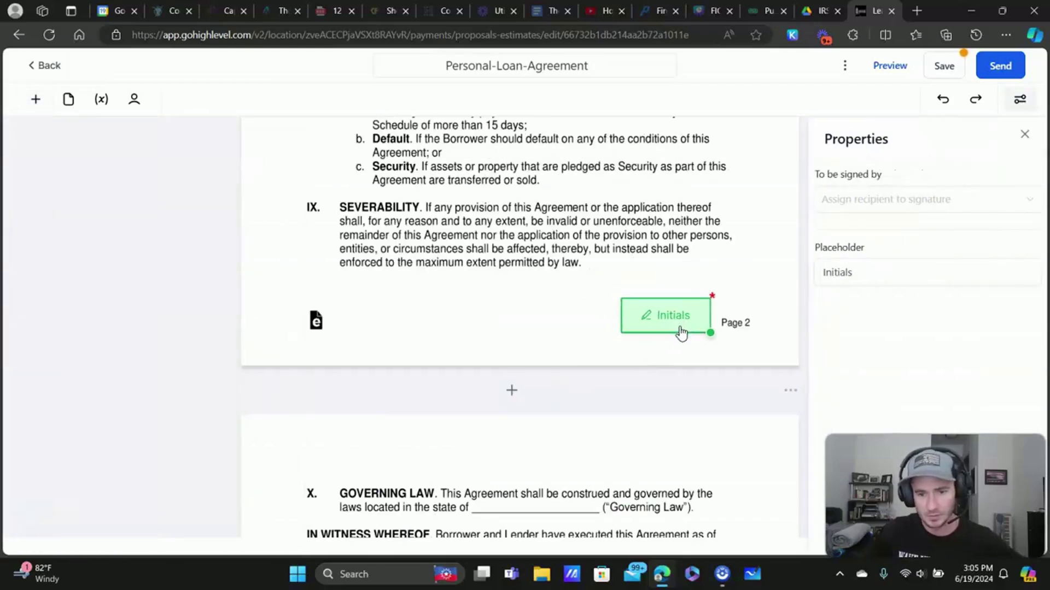
{"action": "left_click", "coordinate": [35, 99]}
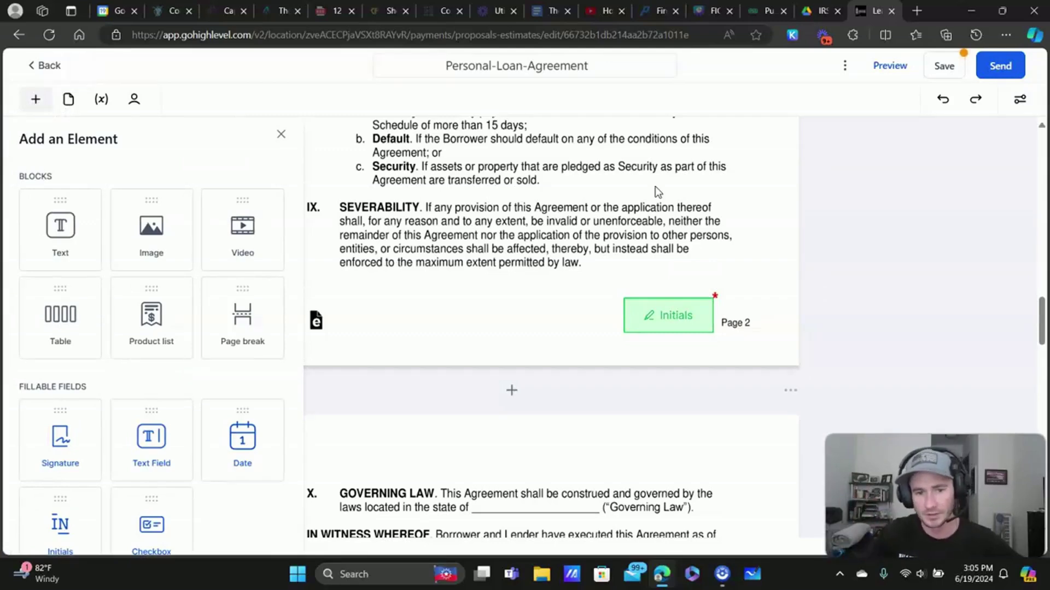
{"action": "left_click", "coordinate": [676, 324]}
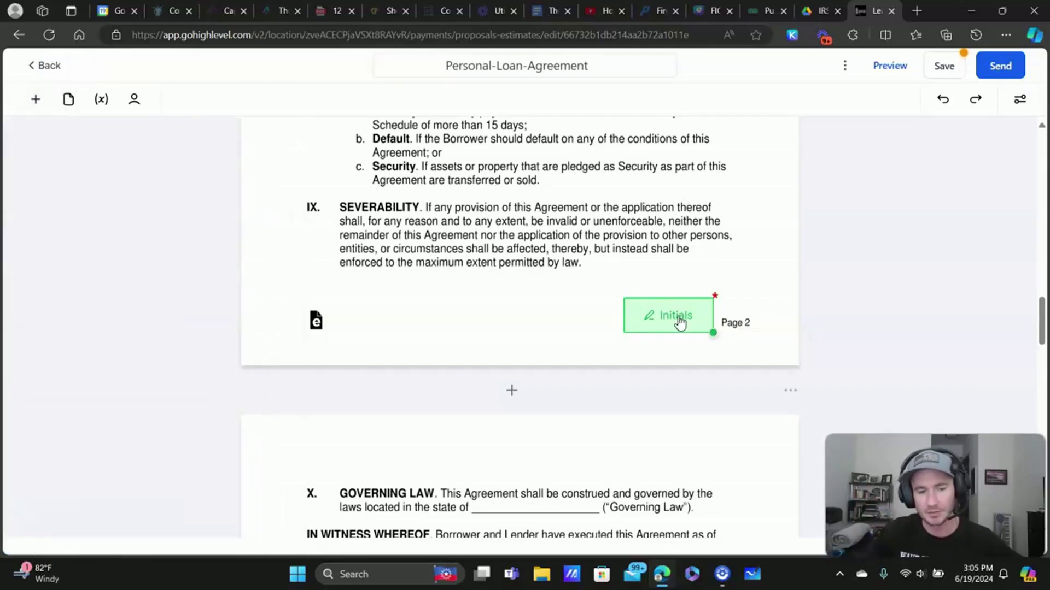
{"action": "scroll", "coordinate": [547, 276], "scroll_direction": "down", "scroll_amount": 6}
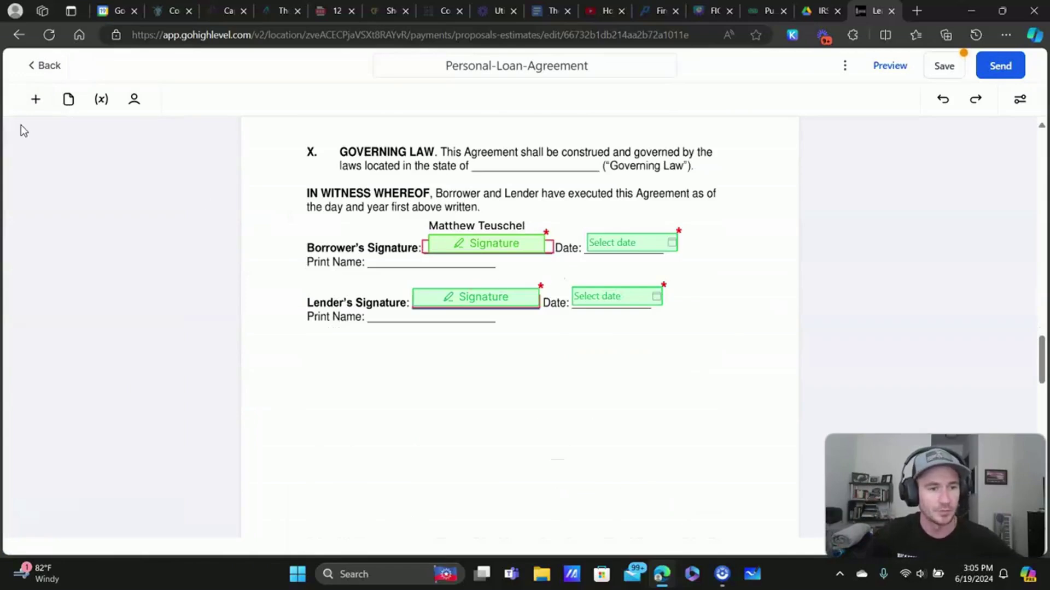
- Put a fillable text field on the Lender's Print Name line, then save Personal-Loan-Agreement
{"action": "left_click", "coordinate": [35, 99]}
{"action": "left_click_drag", "start_coordinate": [151, 436], "coordinate": [430, 322]}
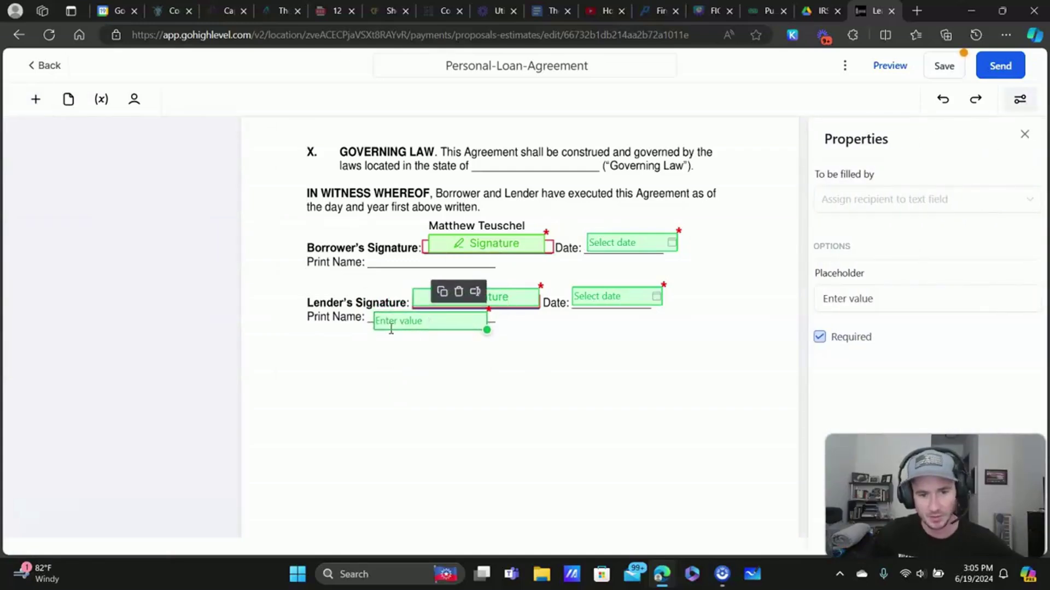
{"action": "left_click", "coordinate": [35, 99]}
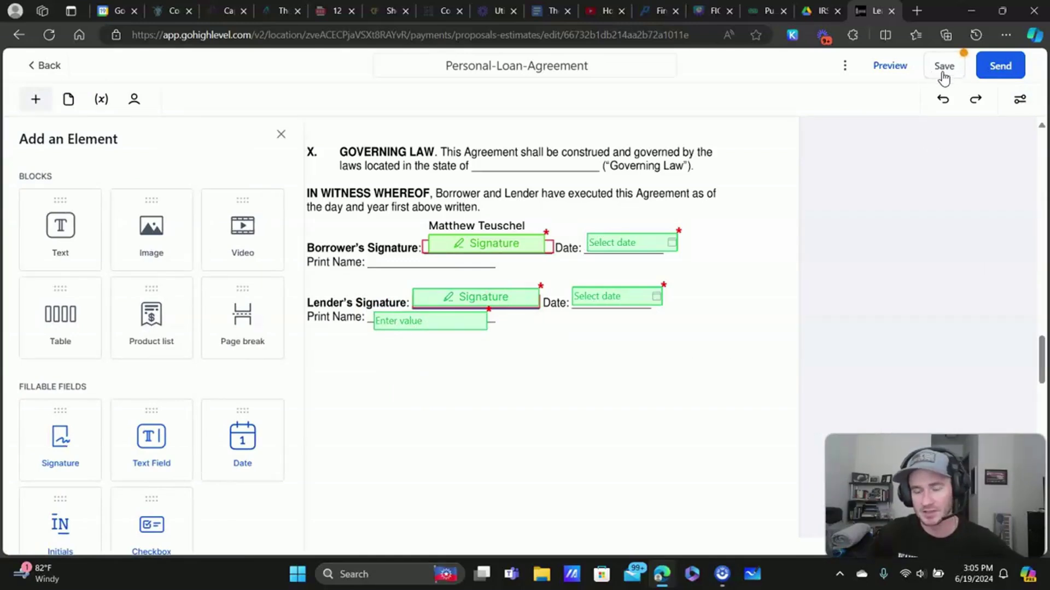
{"action": "left_click", "coordinate": [971, 192]}
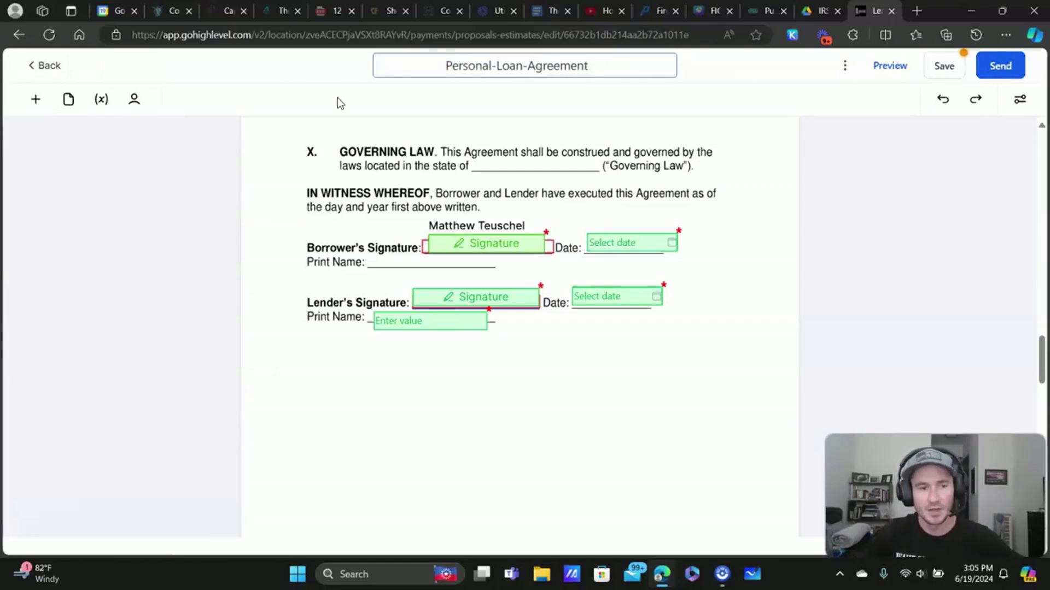
{"action": "left_click", "coordinate": [955, 66]}
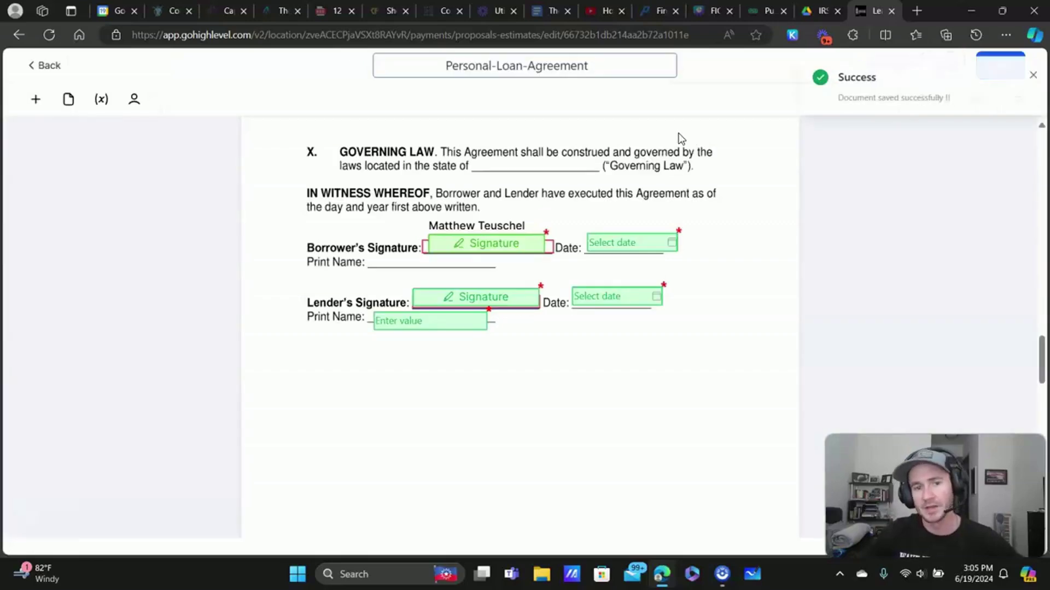
- Exit the editor to Documents & Contracts and start a New Template from the Templates page
{"action": "left_click", "coordinate": [1018, 76]}
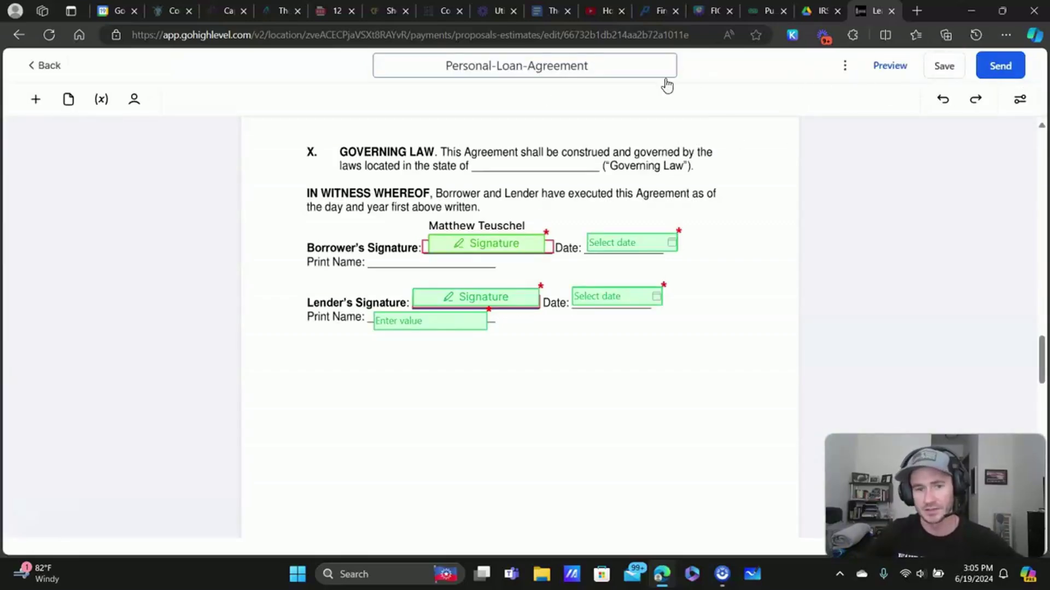
{"action": "left_click", "coordinate": [47, 67]}
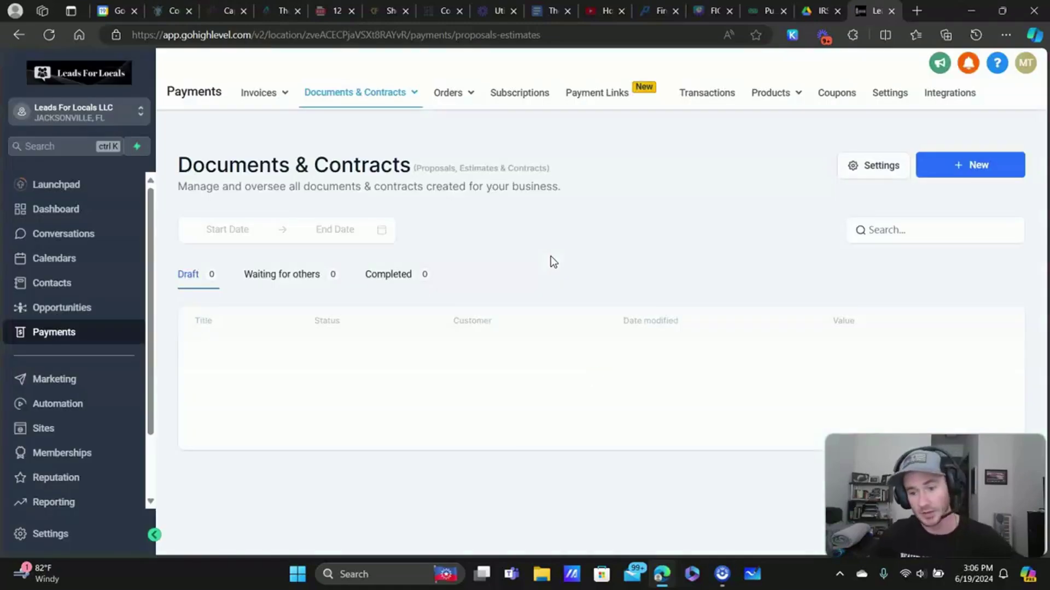
{"action": "mouse_move", "coordinate": [413, 98]}
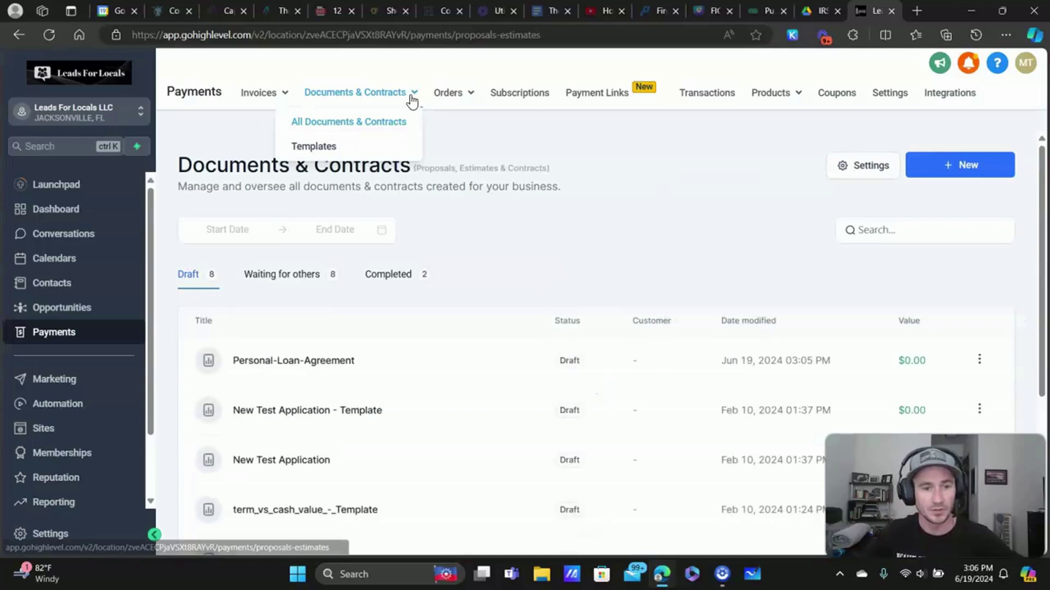
{"action": "left_click", "coordinate": [318, 153]}
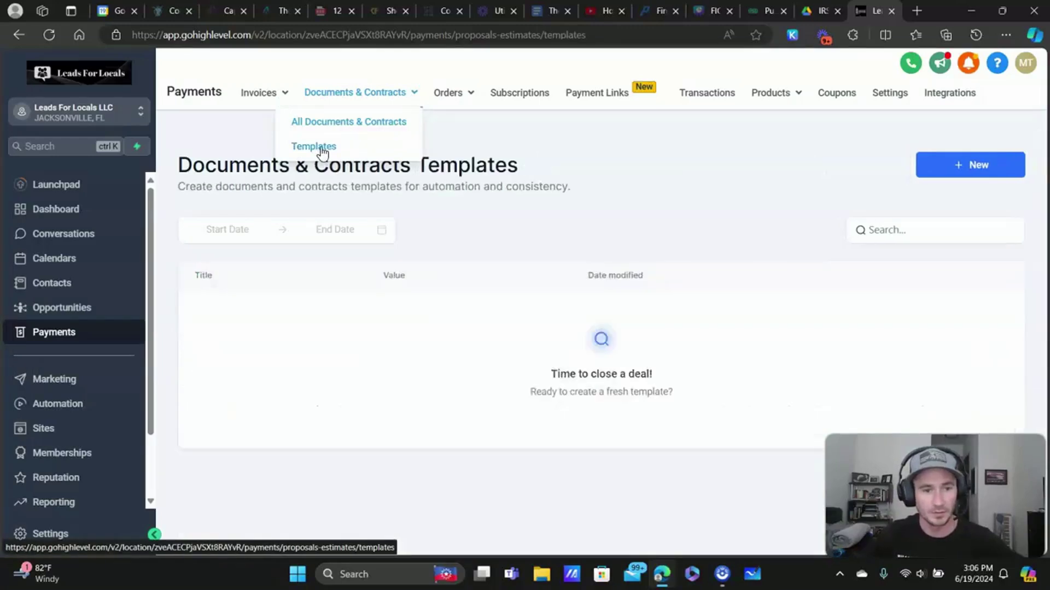
{"action": "left_click", "coordinate": [946, 164]}
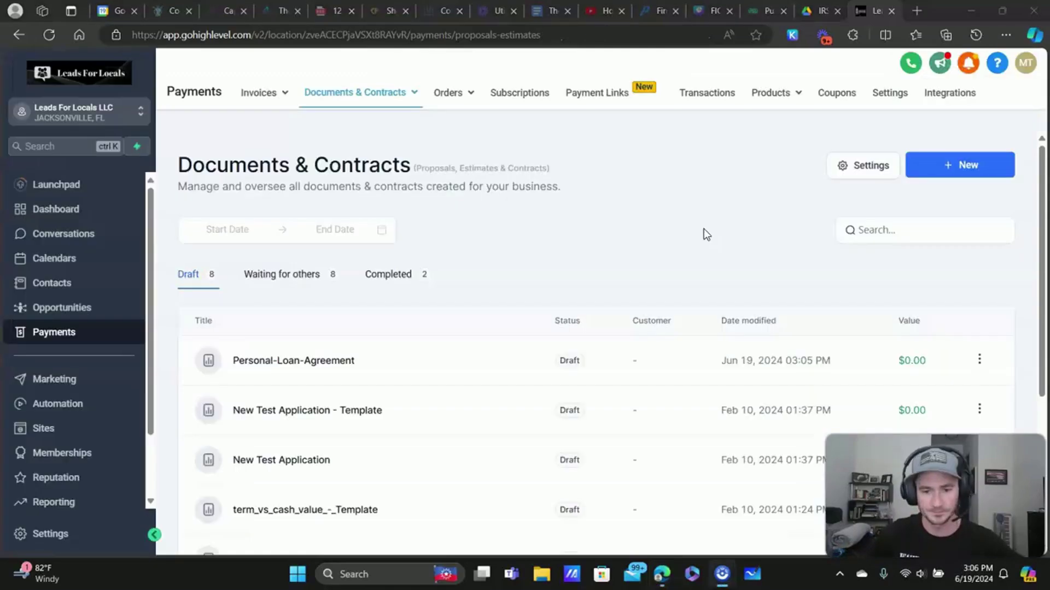
{"action": "mouse_move", "coordinate": [377, 103]}
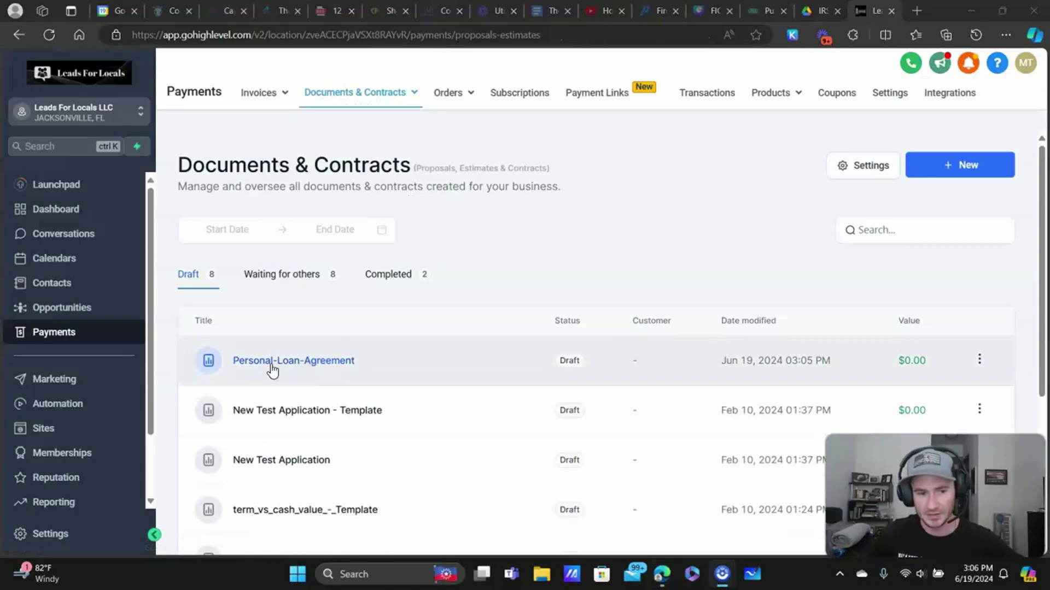
{"action": "left_click", "coordinate": [977, 364]}
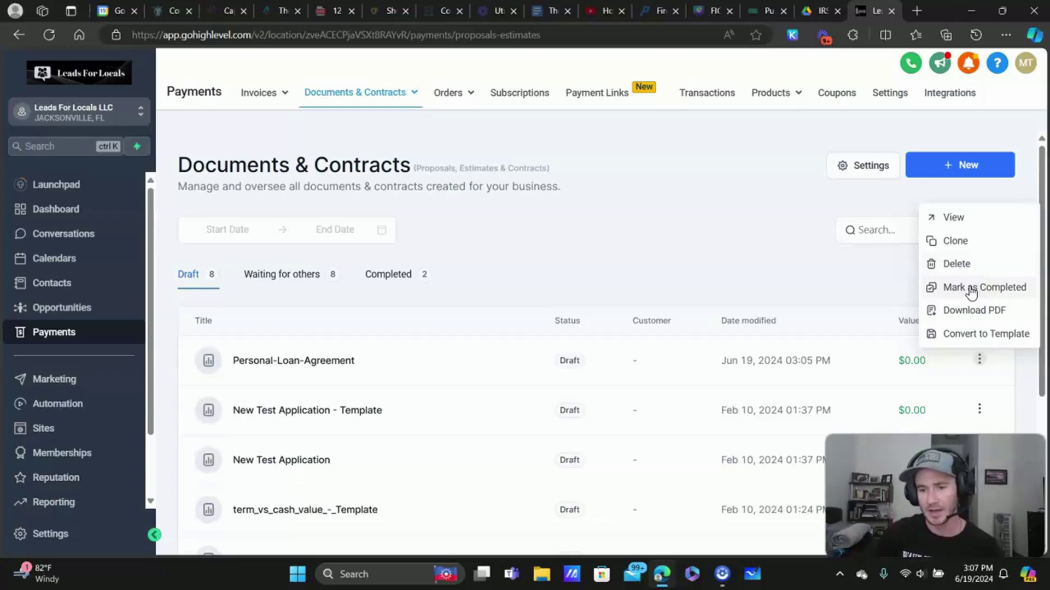
{"action": "left_click", "coordinate": [721, 237]}
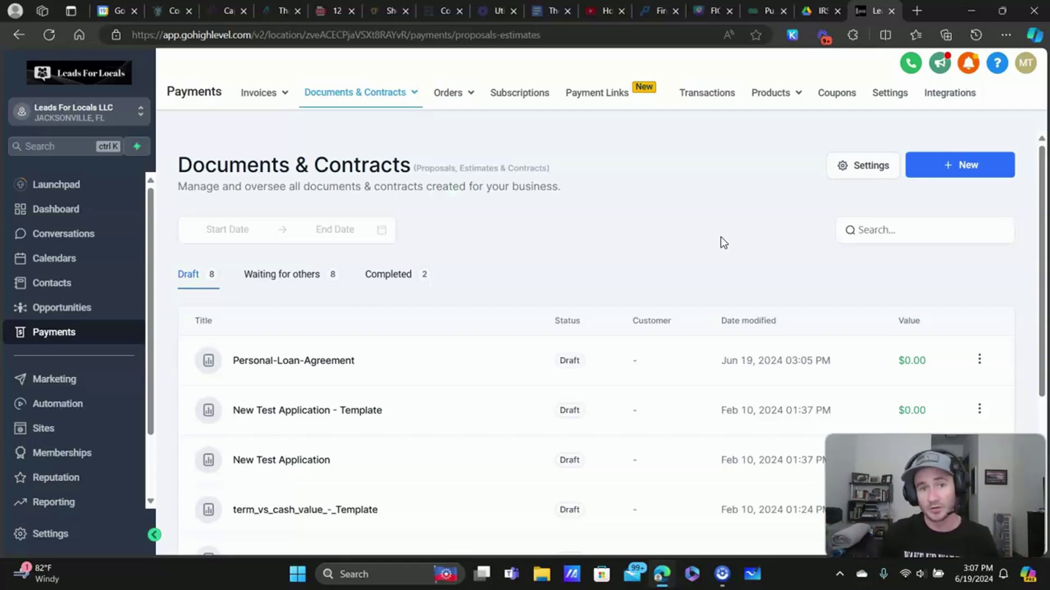
- Open the Templates page and the three-dot actions menu on the New Template row
{"action": "left_click", "coordinate": [946, 170]}
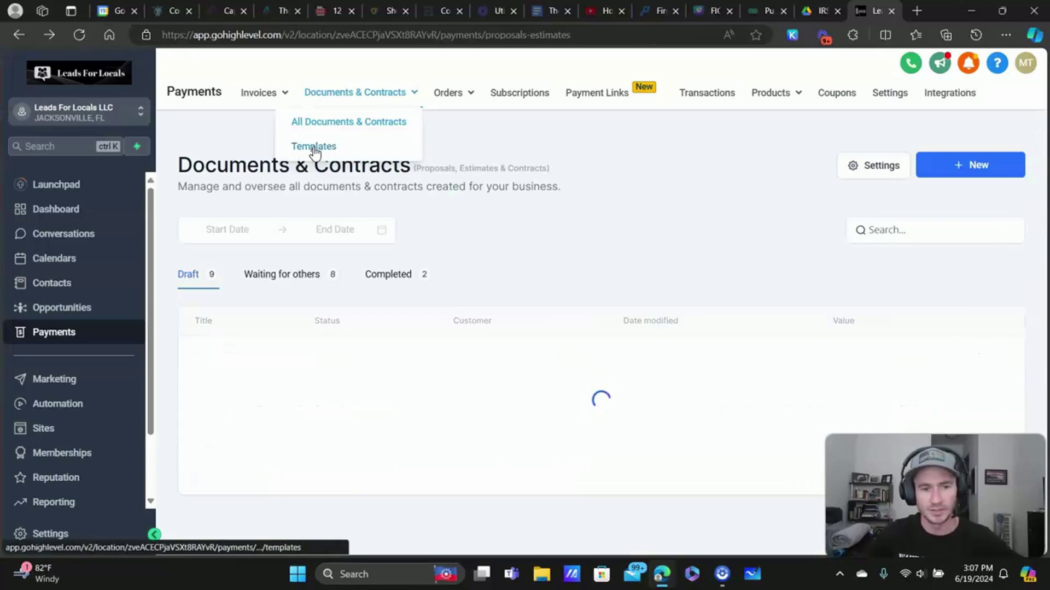
{"action": "left_click", "coordinate": [354, 145]}
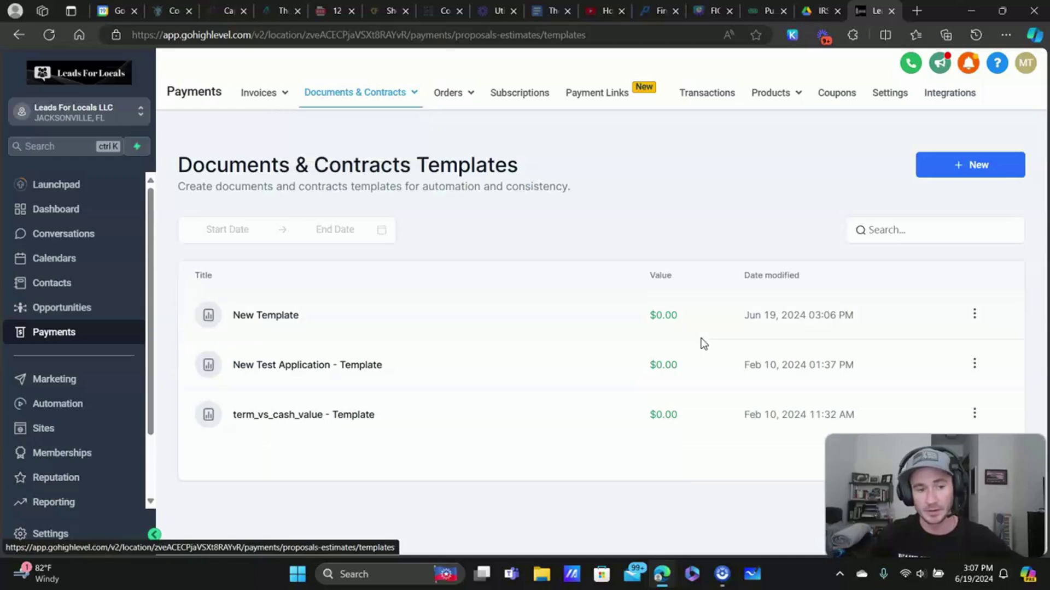
{"action": "left_click", "coordinate": [973, 168]}
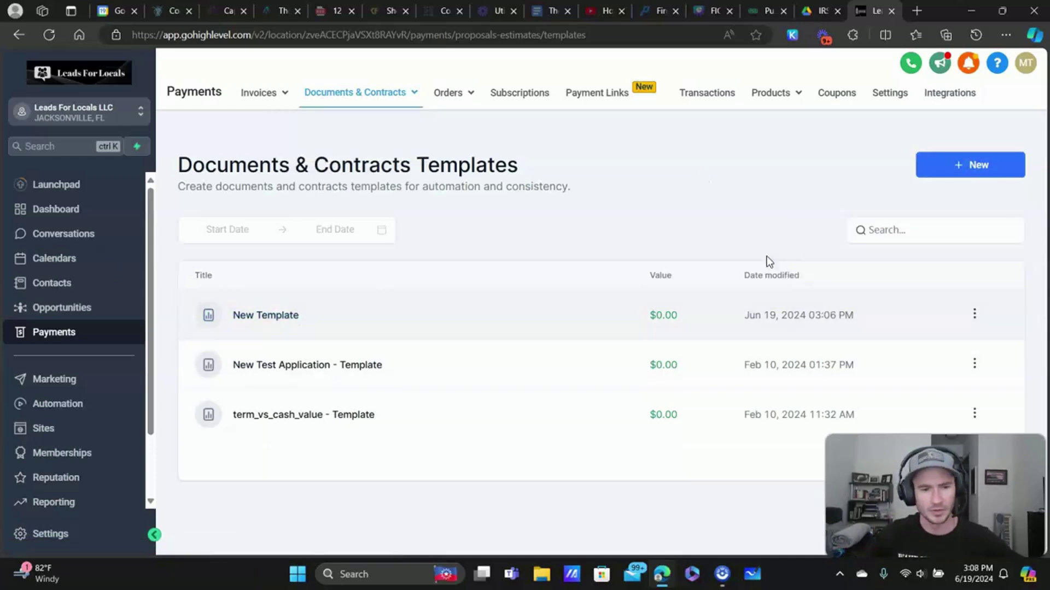
{"action": "left_click", "coordinate": [974, 316]}
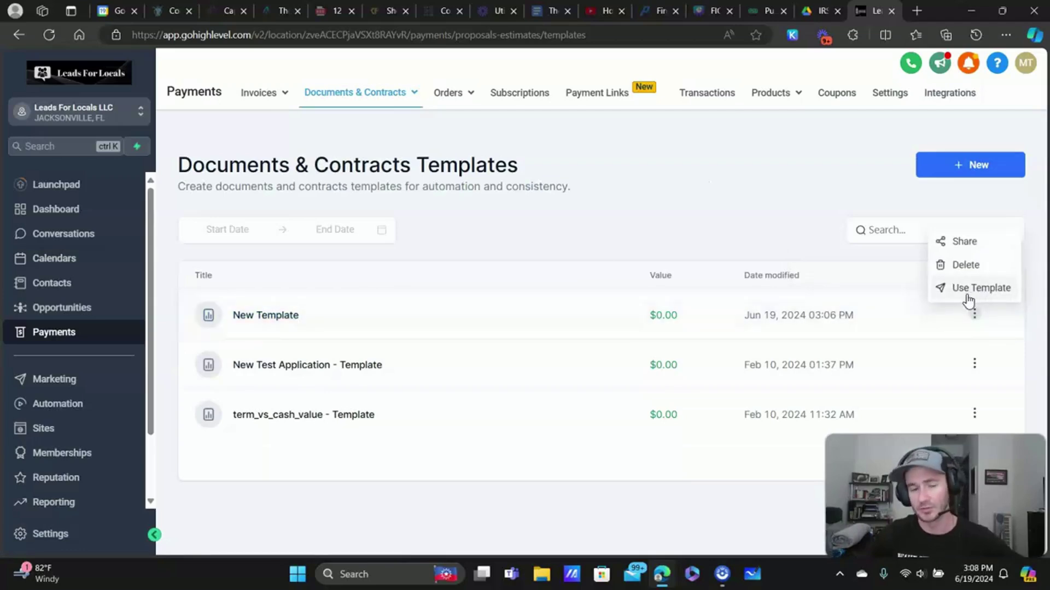